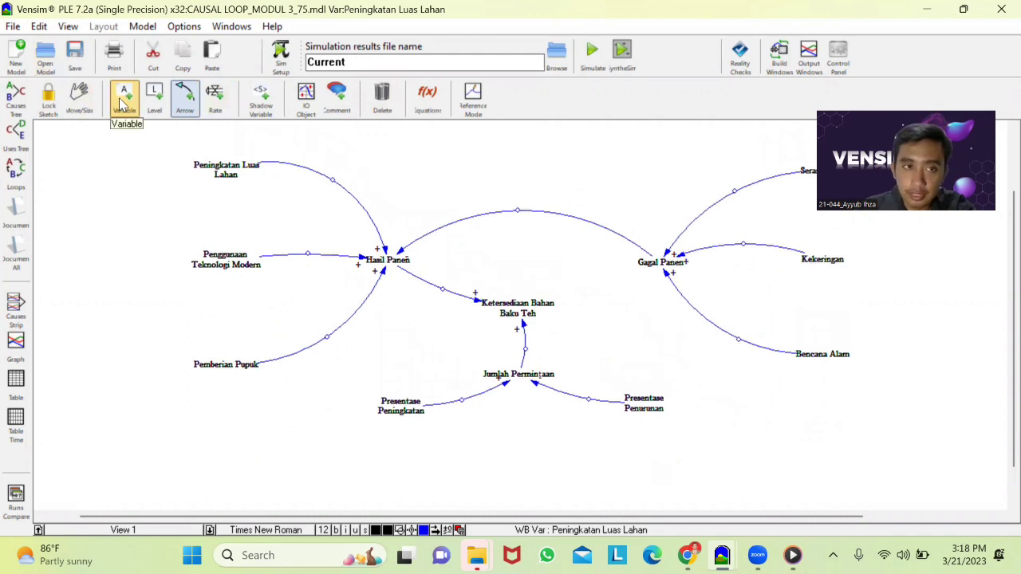
{"action": "left_click", "coordinate": [107, 276]}
{"action": "type", "text": "gaga"}
{"action": "key", "text": "BackSpace"}
{"action": "key", "text": "BackSpace"}
{"action": "key", "text": "BackSpace"}
{"action": "key", "text": "BackSpace"}
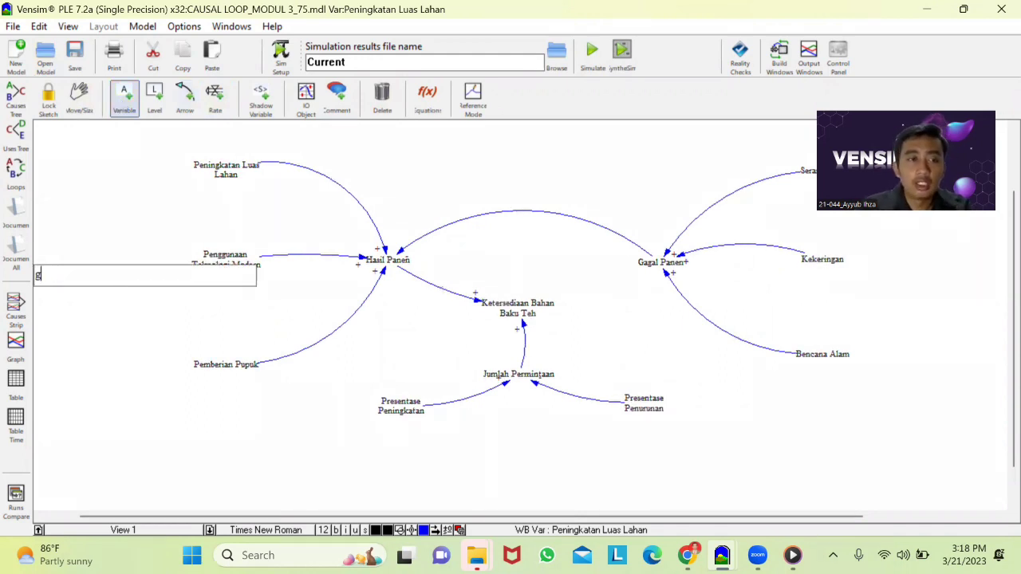
{"action": "left_click", "coordinate": [92, 250]}
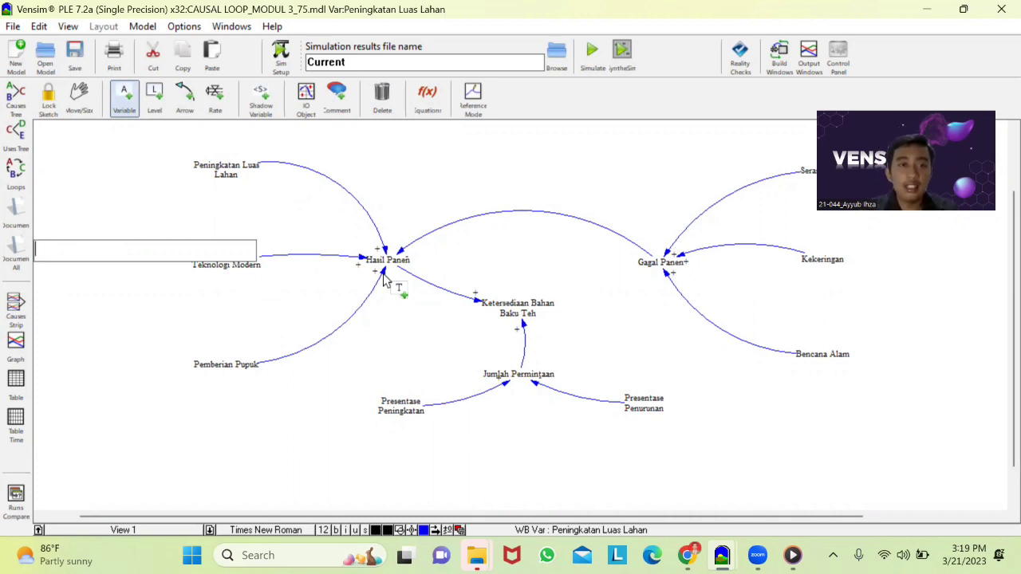
{"action": "left_click", "coordinate": [333, 296]}
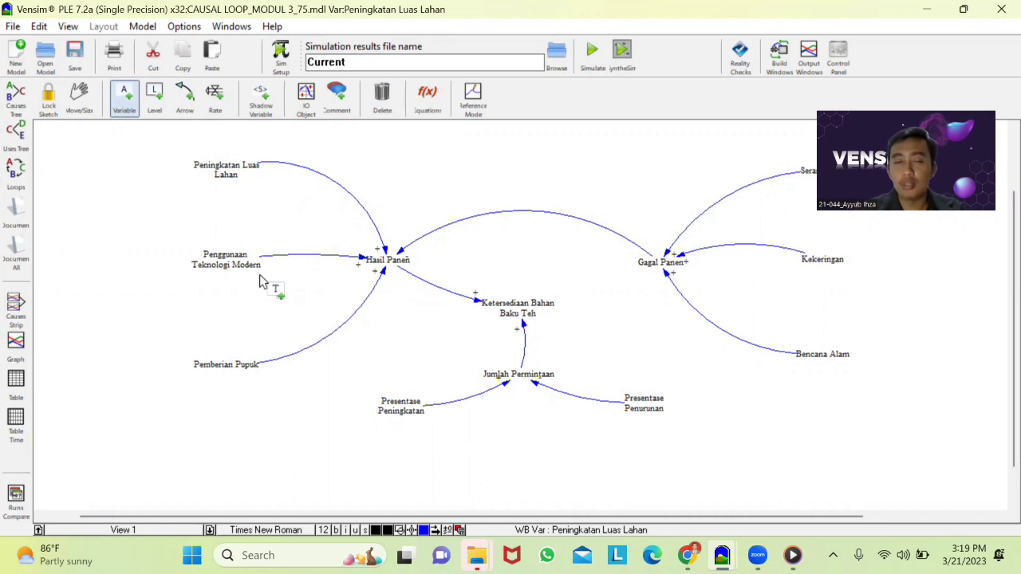
{"action": "scroll", "coordinate": [259, 281], "scroll_direction": "up", "scroll_amount": 3}
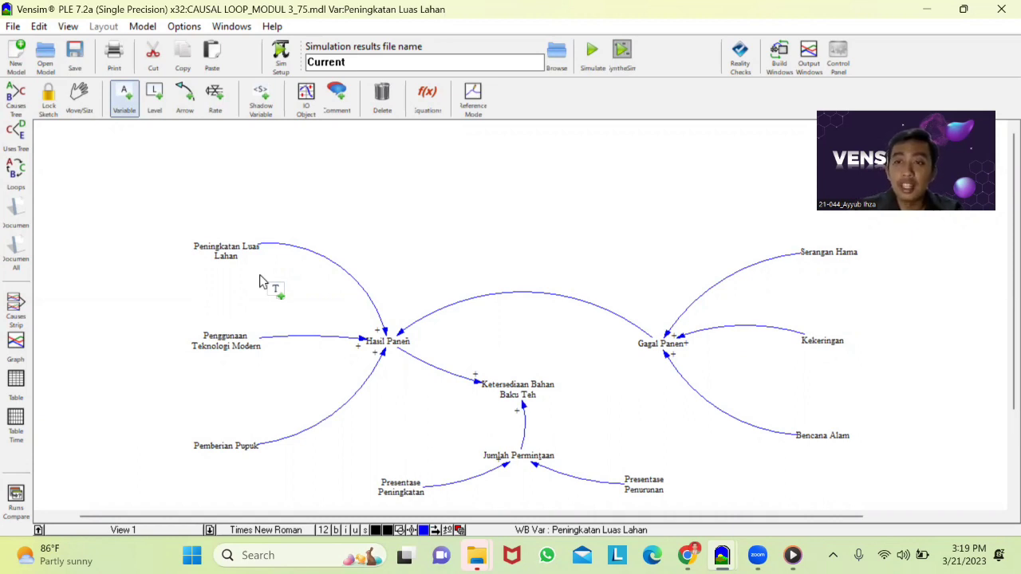
{"action": "scroll", "coordinate": [259, 281], "scroll_direction": "down", "scroll_amount": 3}
{"action": "scroll", "coordinate": [259, 281], "scroll_direction": "up", "scroll_amount": 1}
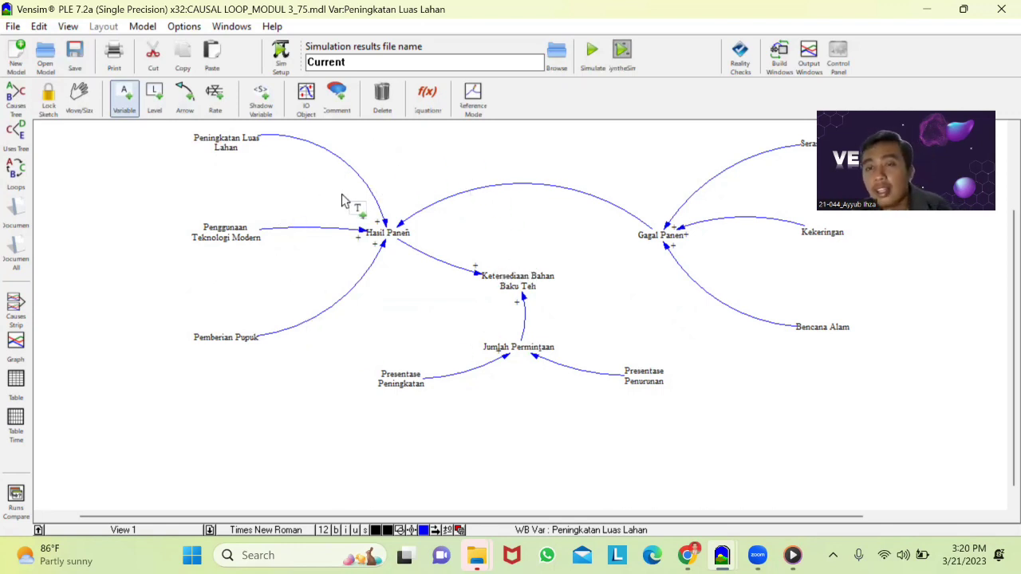
{"action": "scroll", "coordinate": [817, 224], "scroll_direction": "up", "scroll_amount": 3}
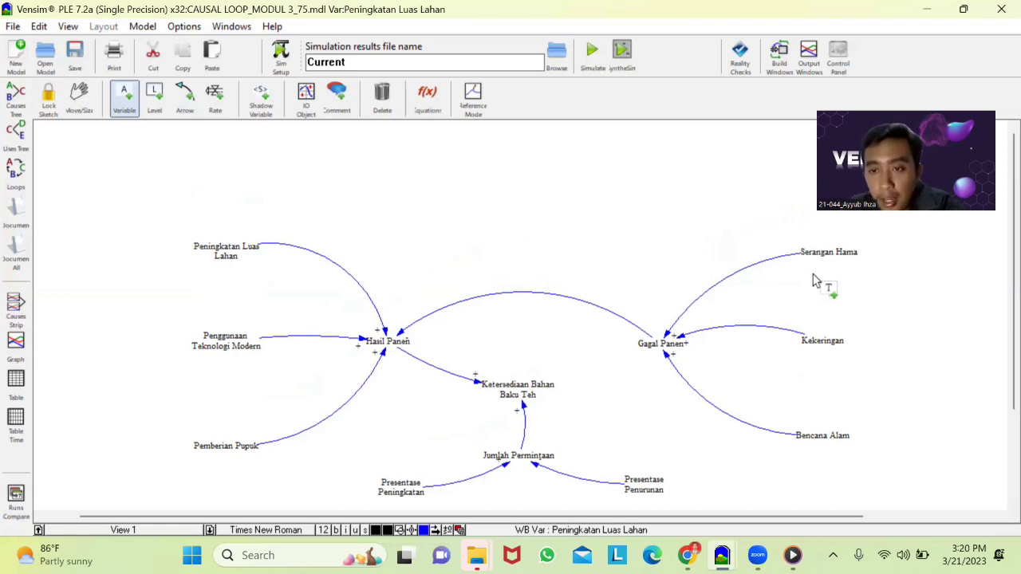
{"action": "scroll", "coordinate": [815, 354], "scroll_direction": "down", "scroll_amount": 1}
{"action": "scroll", "coordinate": [815, 353], "scroll_direction": "down", "scroll_amount": 1}
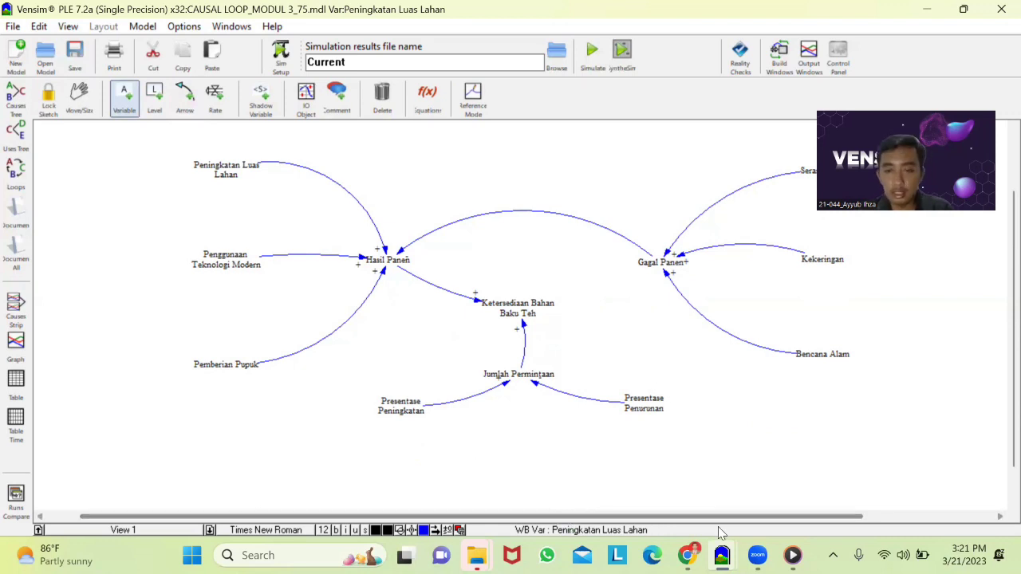
Switch to the SFD_MODUL 3_75.mdl model window and display its stock and flow diagram in View 1
{"action": "mouse_move", "coordinate": [722, 555]}
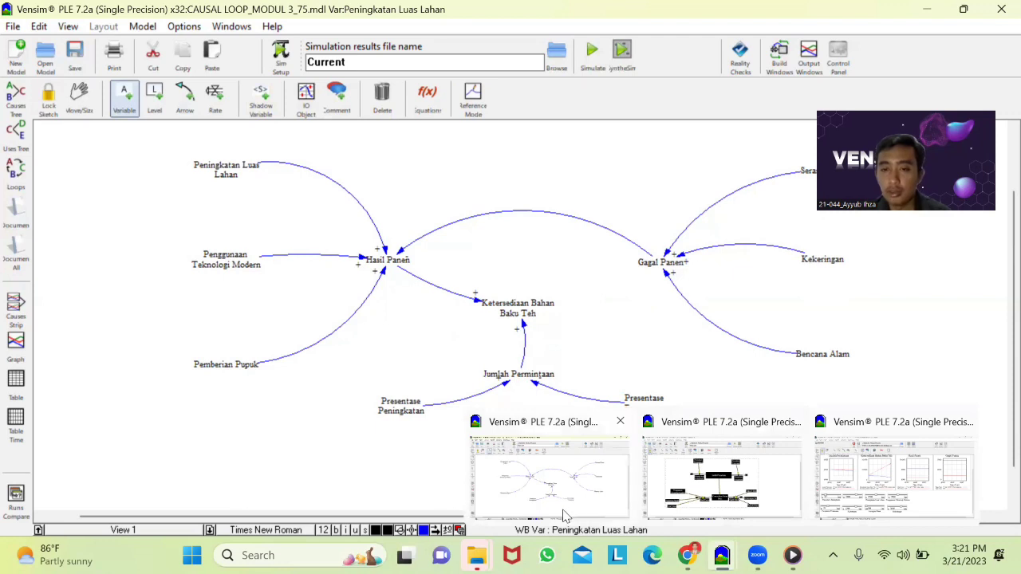
{"action": "left_click", "coordinate": [830, 513]}
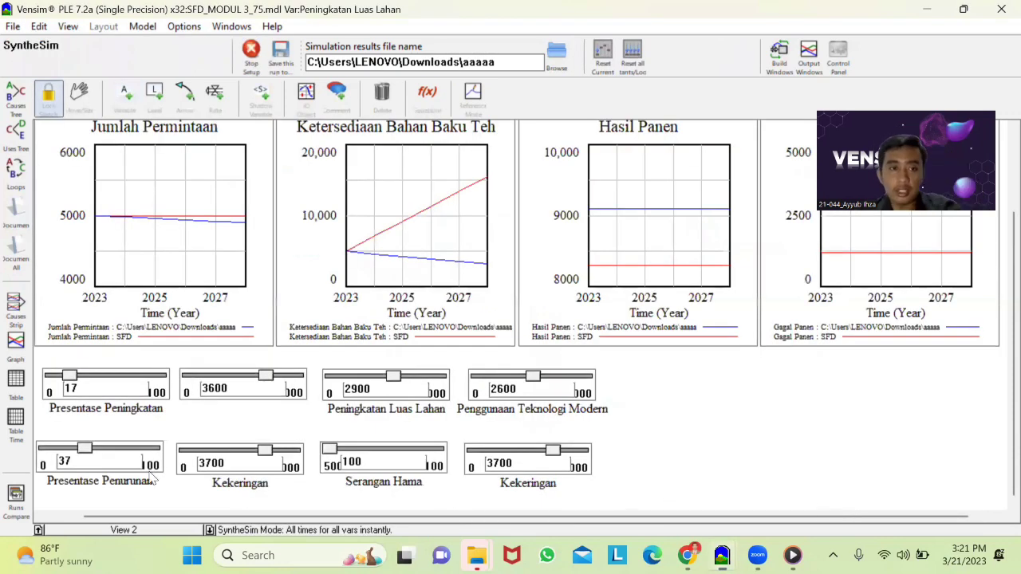
{"action": "left_click", "coordinate": [38, 530]}
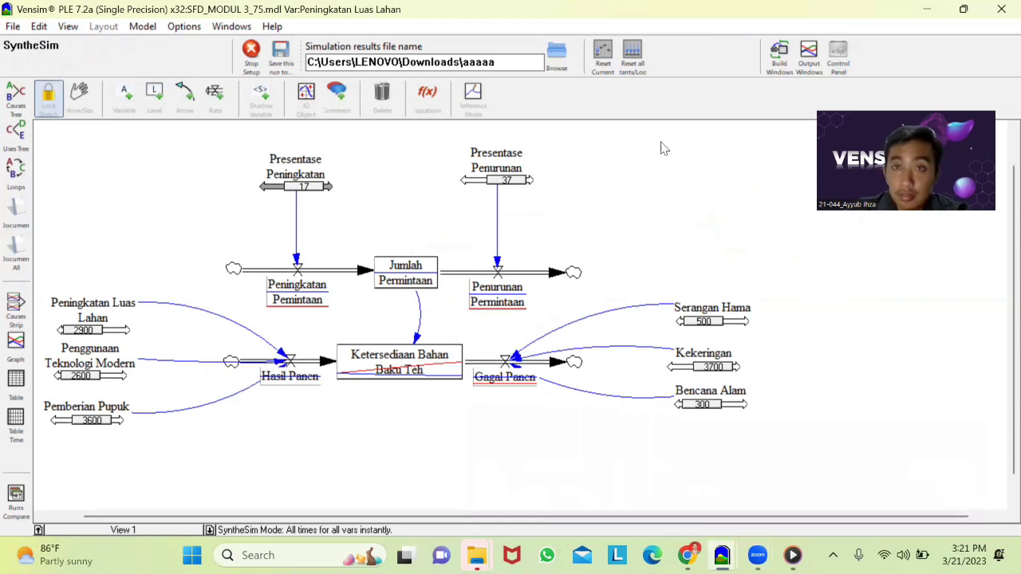
Select every element of the stock and flow diagram and end the SyntheSim session
{"action": "mouse_move", "coordinate": [722, 555]}
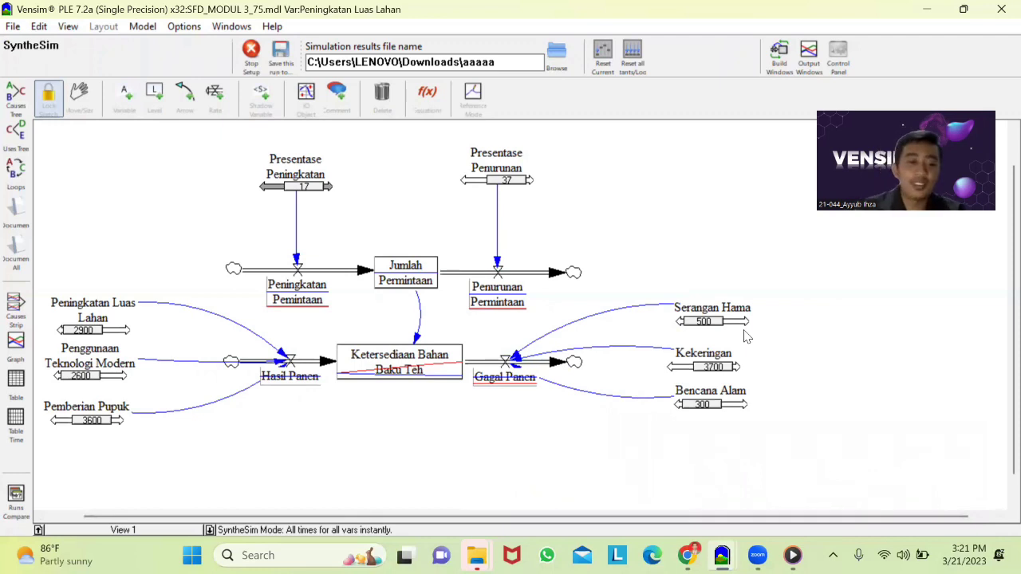
{"action": "key", "text": "ctrl+a"}
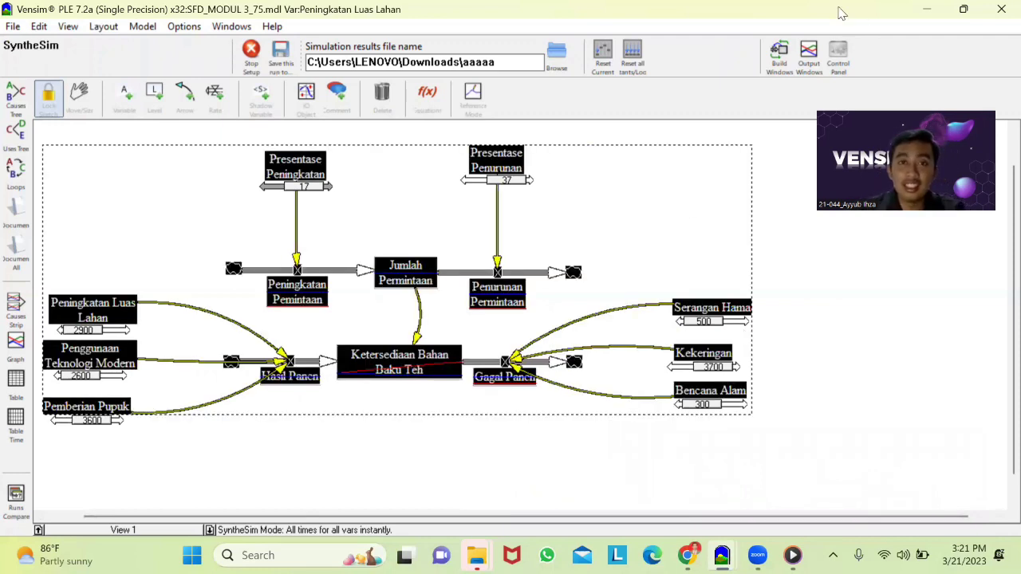
{"action": "left_click", "coordinate": [252, 54]}
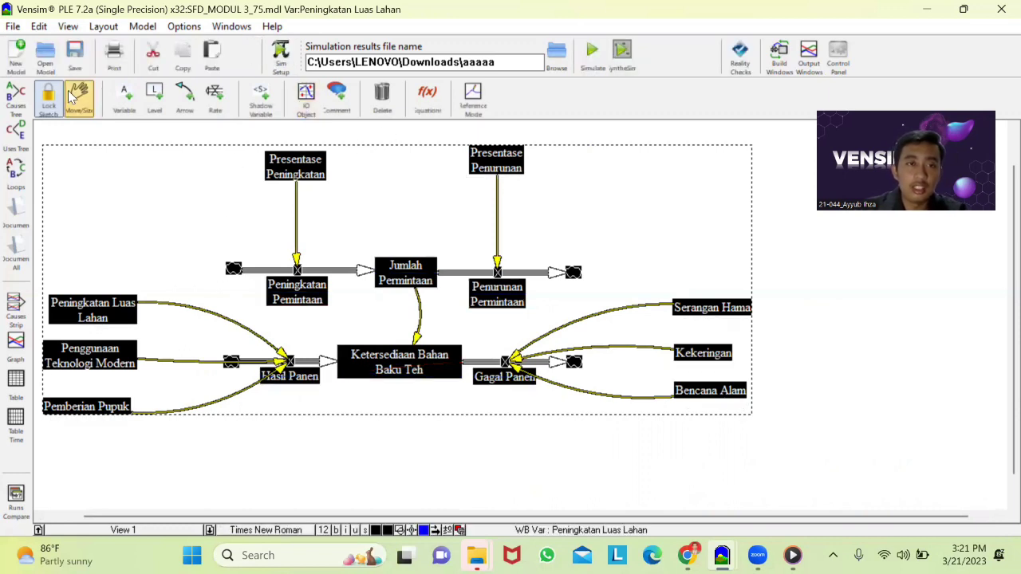
Simulate the model and overwrite the existing aaaaa dataset with the new run
{"action": "left_click", "coordinate": [15, 354]}
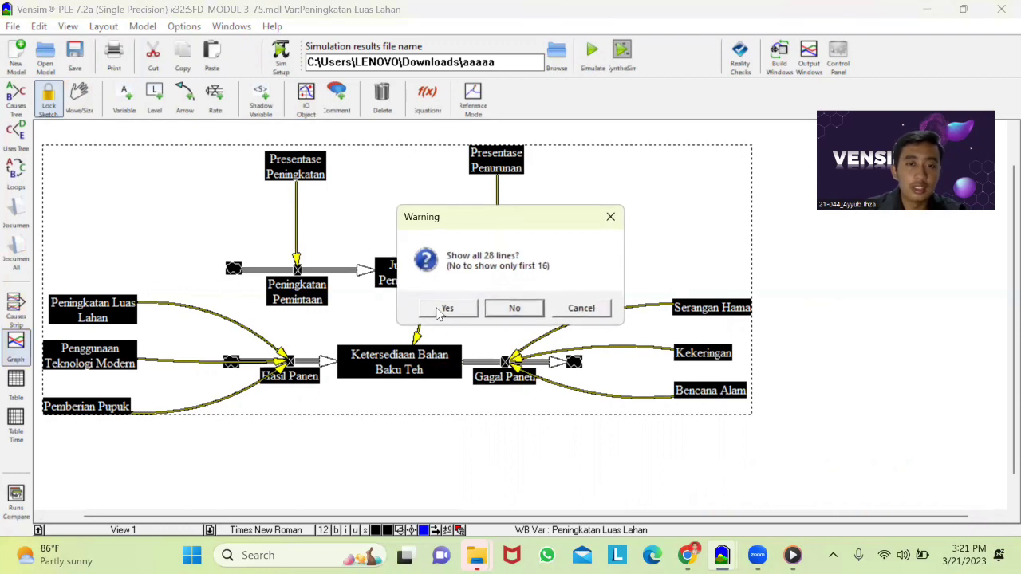
{"action": "left_click", "coordinate": [583, 313]}
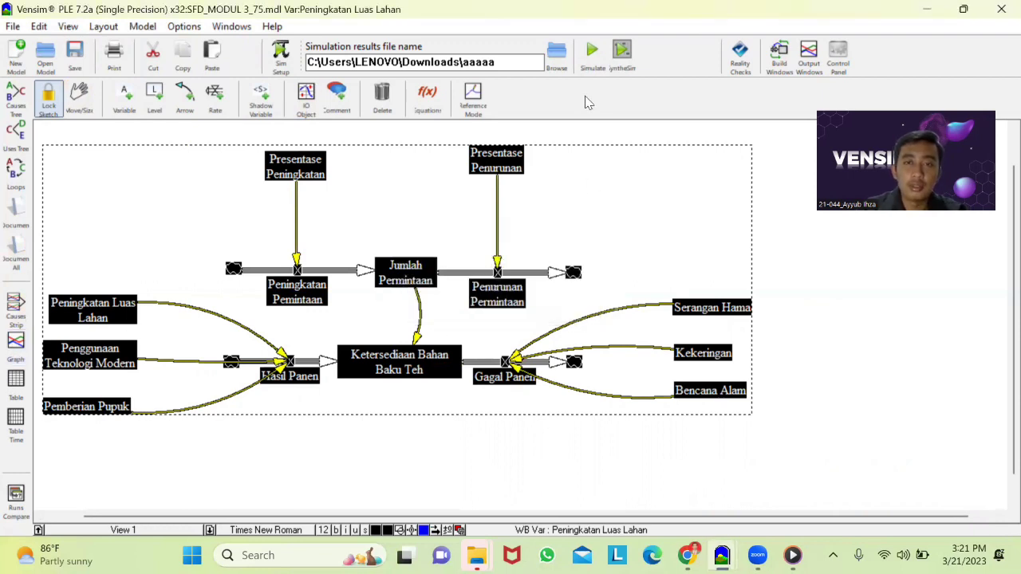
{"action": "left_click", "coordinate": [591, 54]}
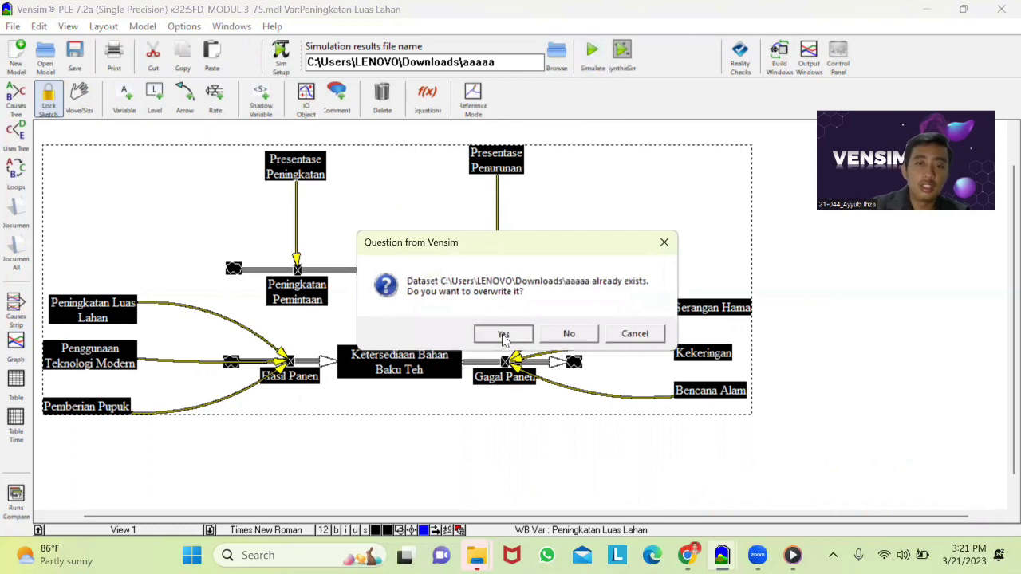
{"action": "left_click", "coordinate": [502, 335]}
With the whole diagram selected, view the causes strip graph for Peningkatan Luas Lahan at full size, then close it
{"action": "key", "text": "ctrl+a"}
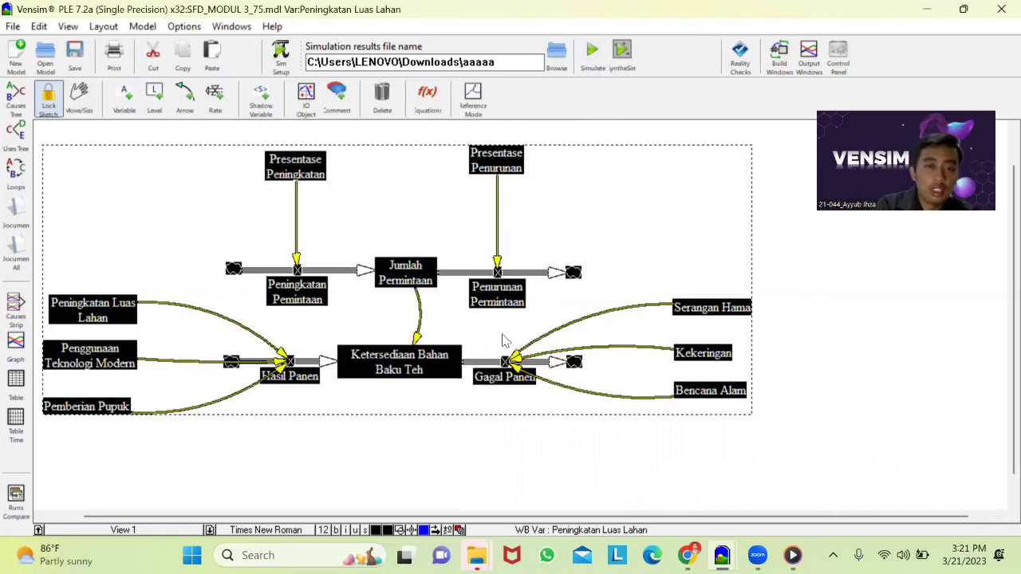
{"action": "left_click", "coordinate": [16, 313]}
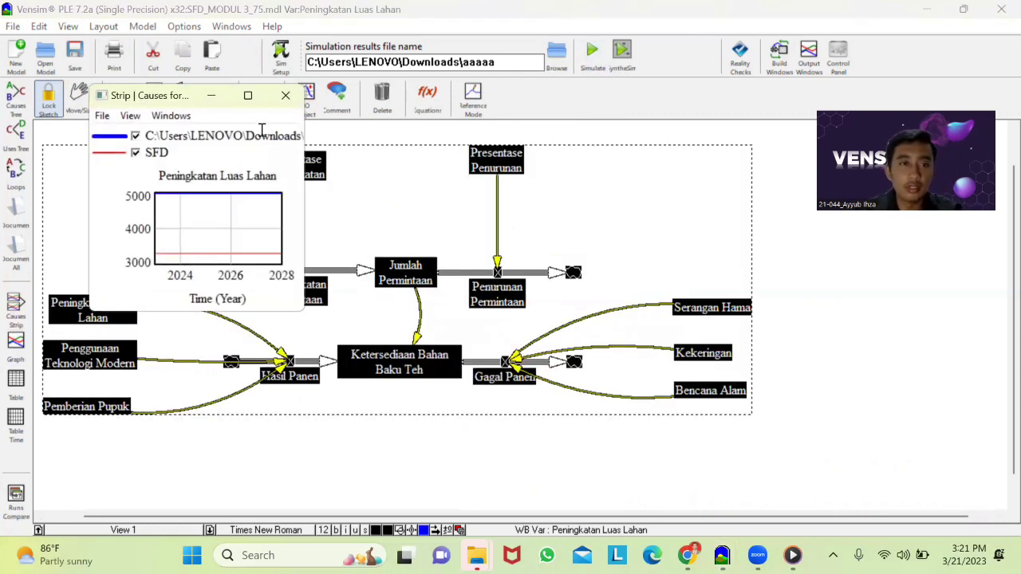
{"action": "left_click", "coordinate": [248, 96]}
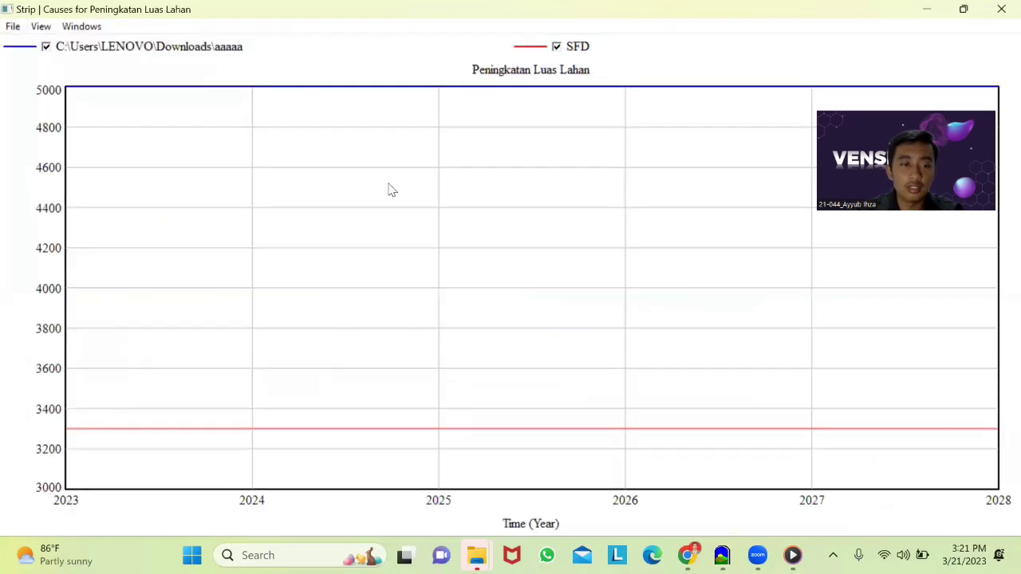
{"action": "left_click", "coordinate": [1001, 8]}
Look through the yearly results table of the selected variables for the aaaaa and SFD runs, then close it
{"action": "left_click", "coordinate": [15, 383]}
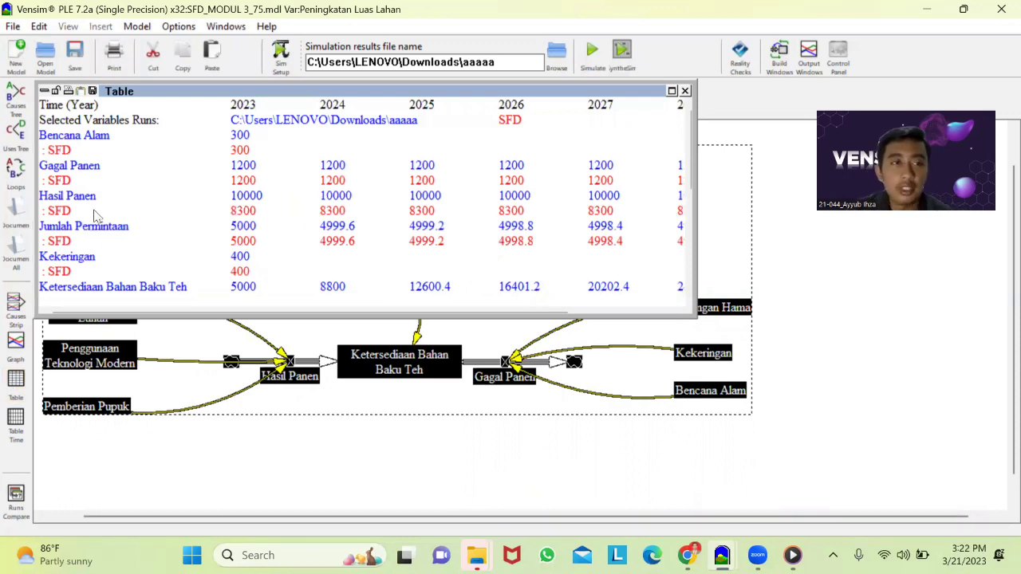
{"action": "scroll", "coordinate": [94, 215], "scroll_direction": "down", "scroll_amount": 5}
{"action": "scroll", "coordinate": [94, 216], "scroll_direction": "up", "scroll_amount": 5}
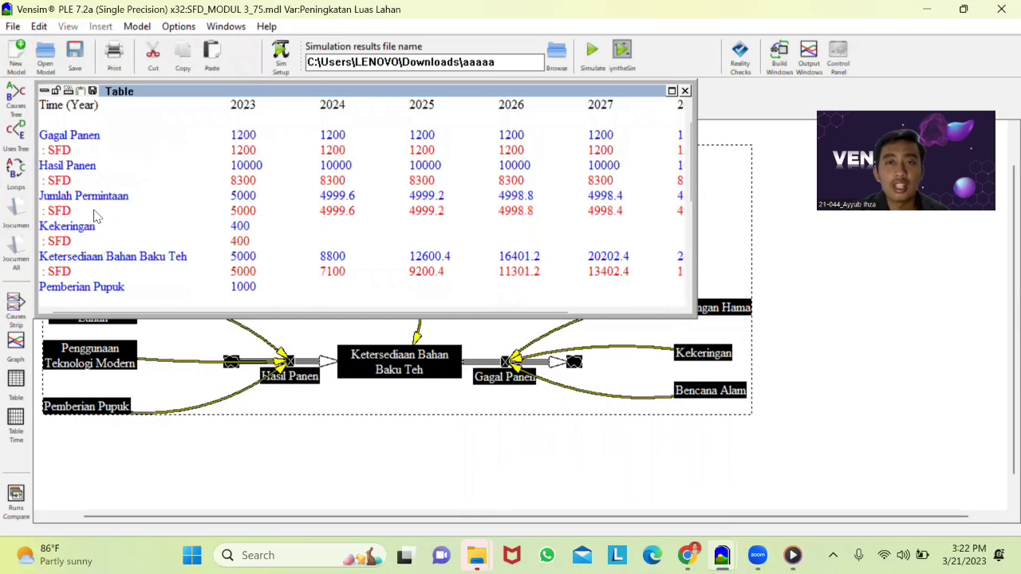
{"action": "left_click", "coordinate": [685, 92]}
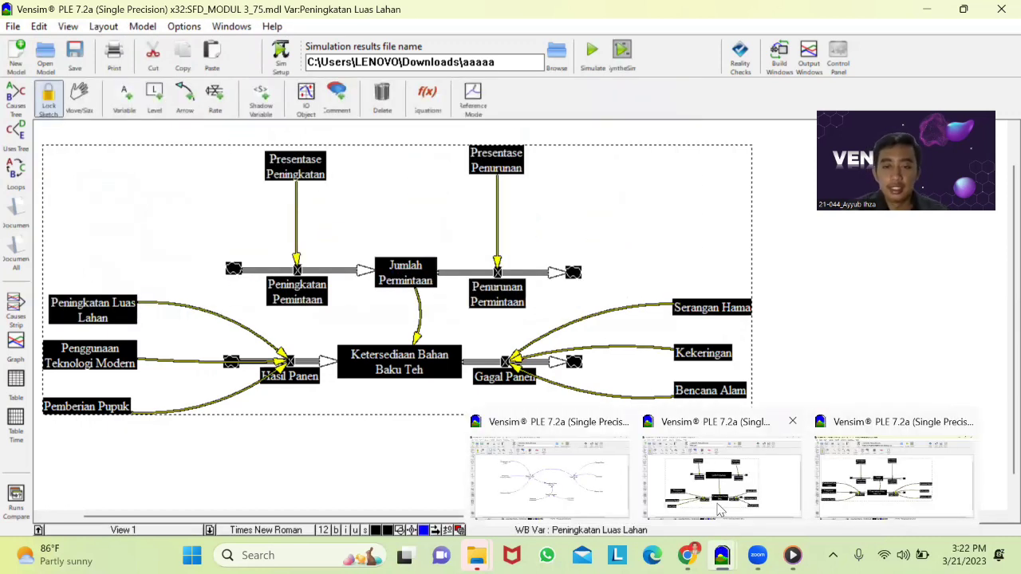
Switch to the JK.mdl model and review the equations of Presentase Peningkatan and Presentase Penurunan
{"action": "left_click", "coordinate": [720, 510]}
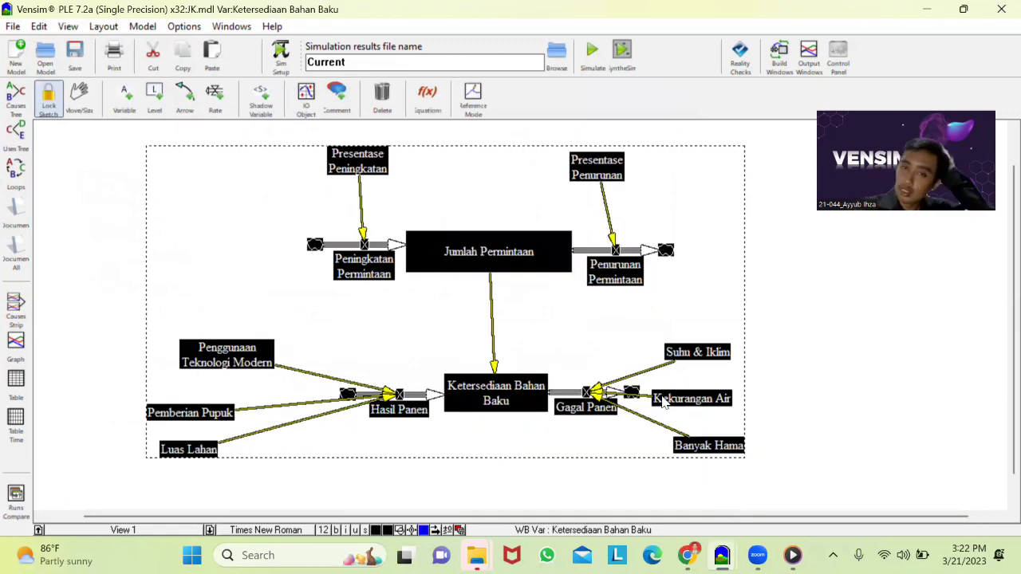
{"action": "left_click", "coordinate": [780, 342]}
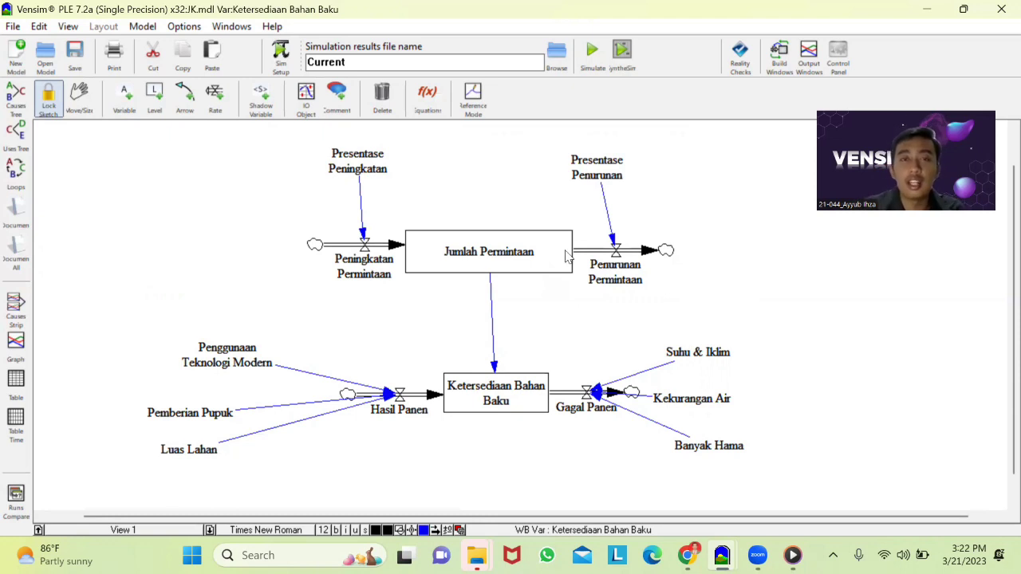
{"action": "left_click", "coordinate": [430, 97]}
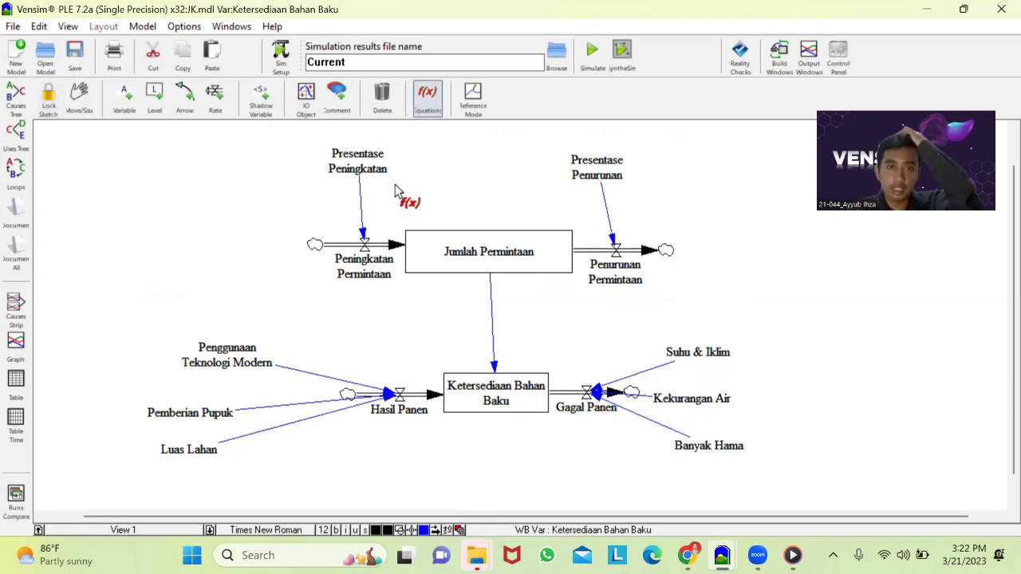
{"action": "left_click", "coordinate": [357, 161]}
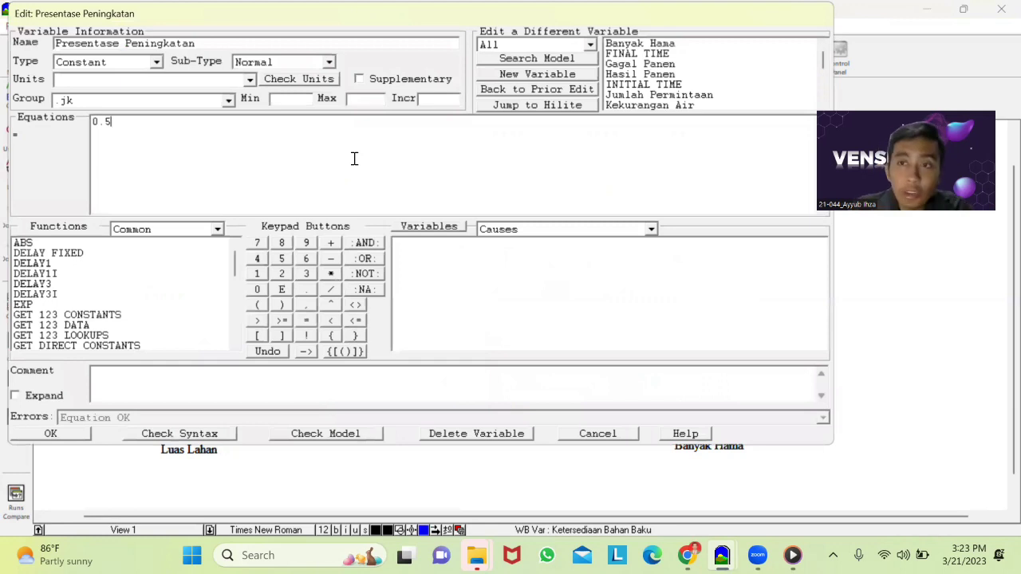
{"action": "left_click", "coordinate": [33, 437]}
{"action": "left_click", "coordinate": [610, 156]}
{"action": "left_click", "coordinate": [51, 435]}
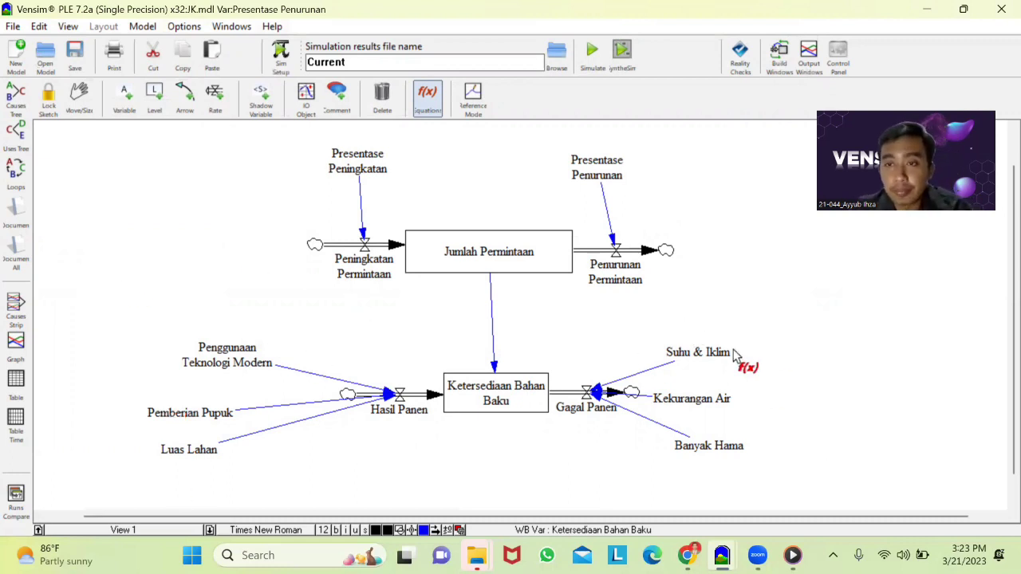
Review the integral equations and initial values of the Jumlah Permintaan and Ketersediaan Bahan Baku levels
{"action": "left_click", "coordinate": [482, 252]}
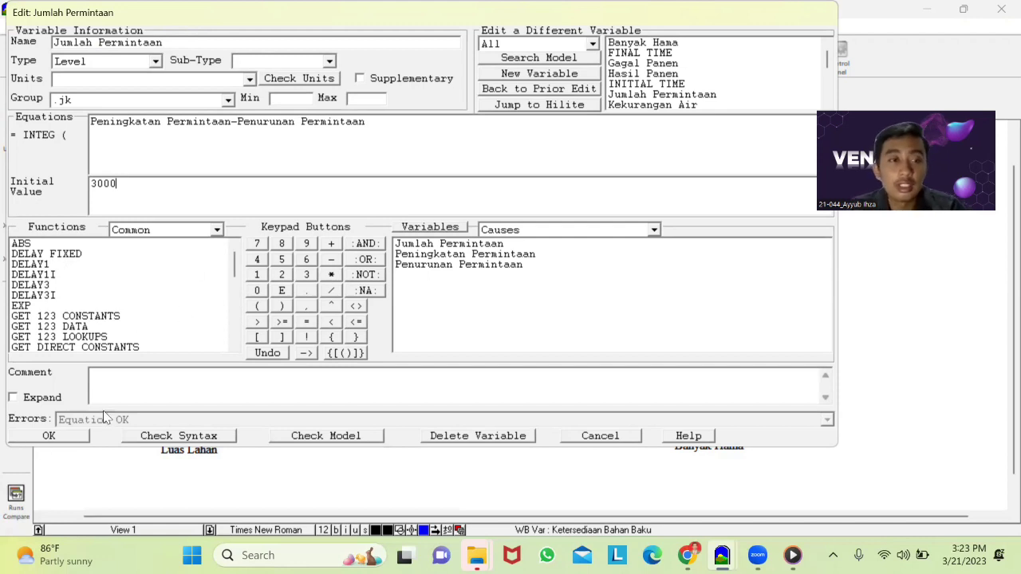
{"action": "left_click", "coordinate": [79, 437]}
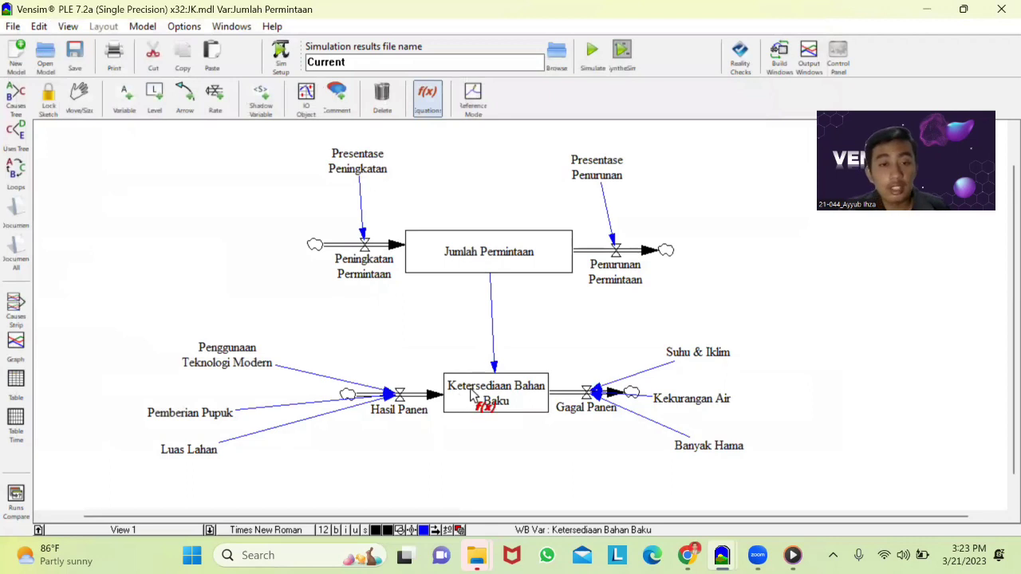
{"action": "left_click", "coordinate": [470, 390]}
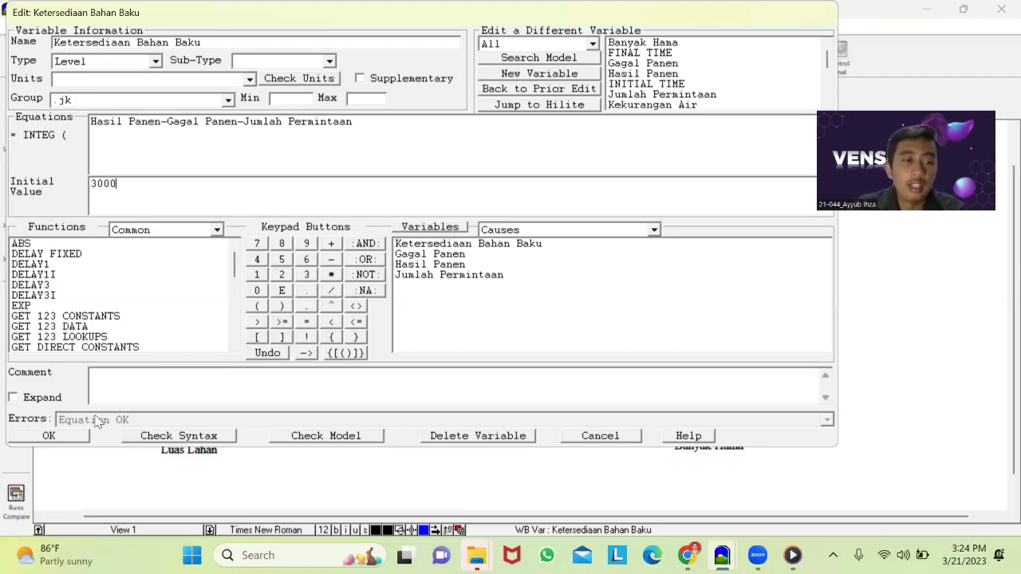
{"action": "left_click", "coordinate": [67, 437]}
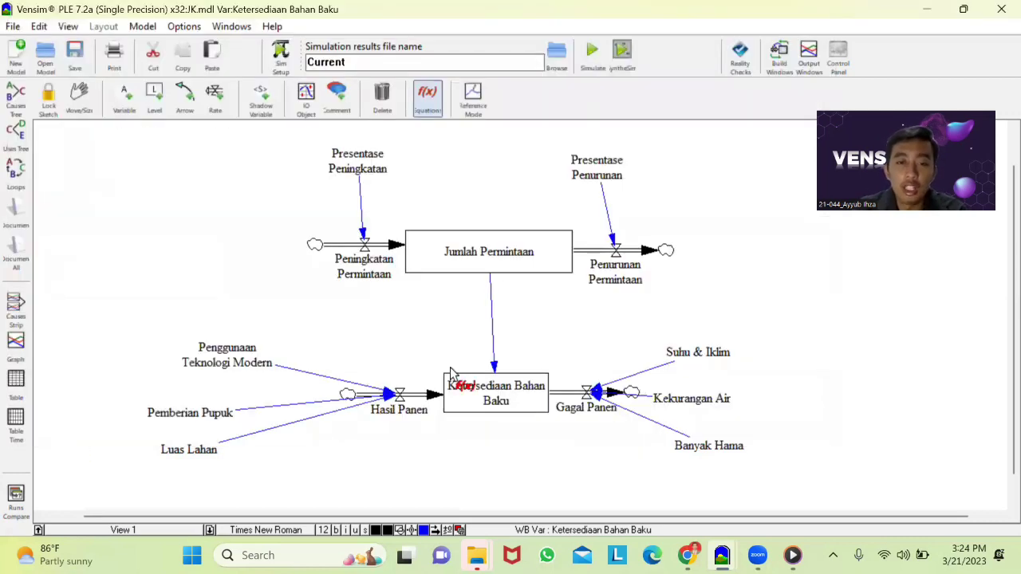
Review the equations of the Hasil Panen rate and the Penggunaan Teknologi Modern variable
{"action": "left_click", "coordinate": [401, 401]}
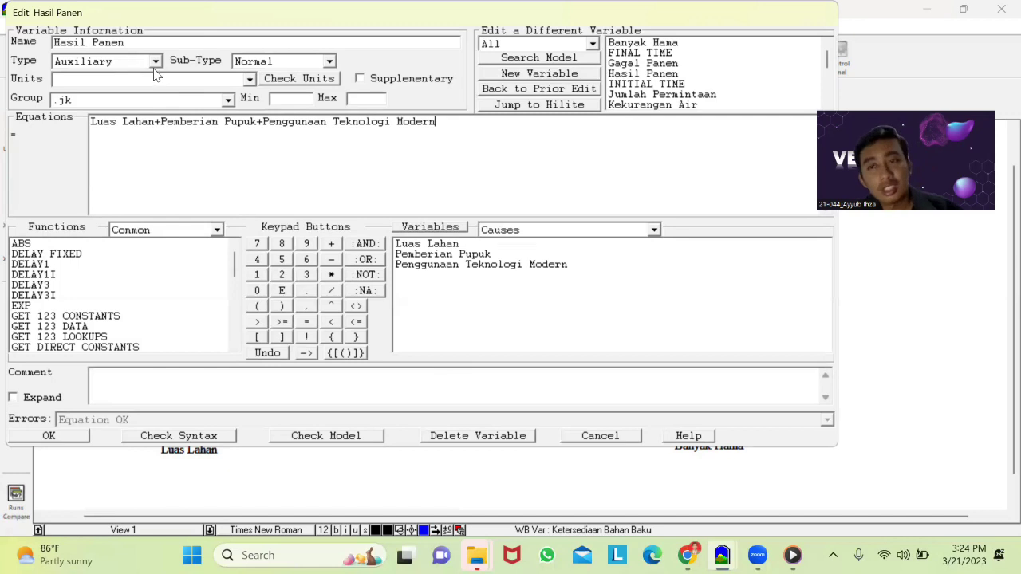
{"action": "left_click", "coordinate": [63, 435]}
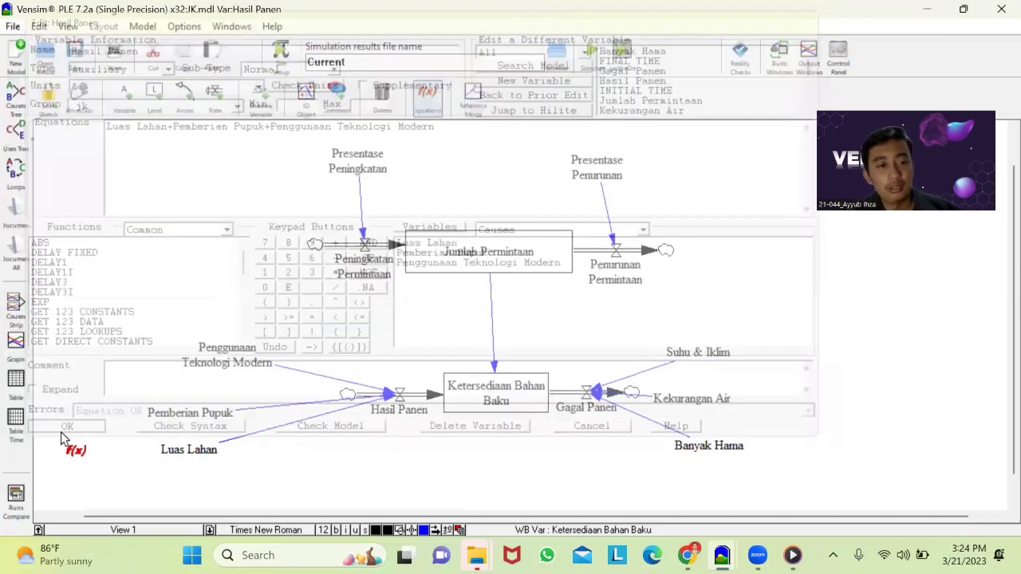
{"action": "left_click", "coordinate": [221, 360]}
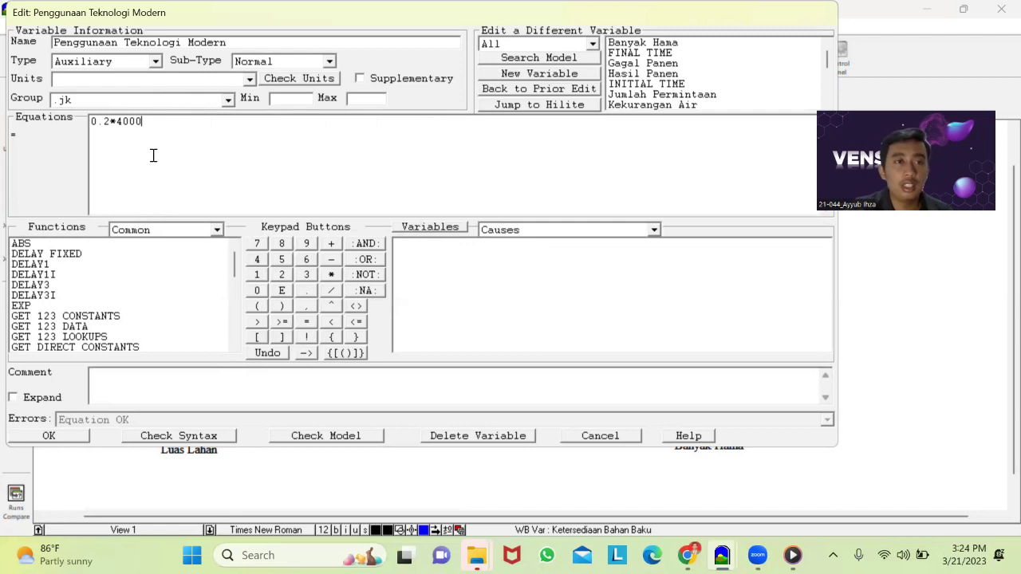
{"action": "left_click", "coordinate": [49, 436]}
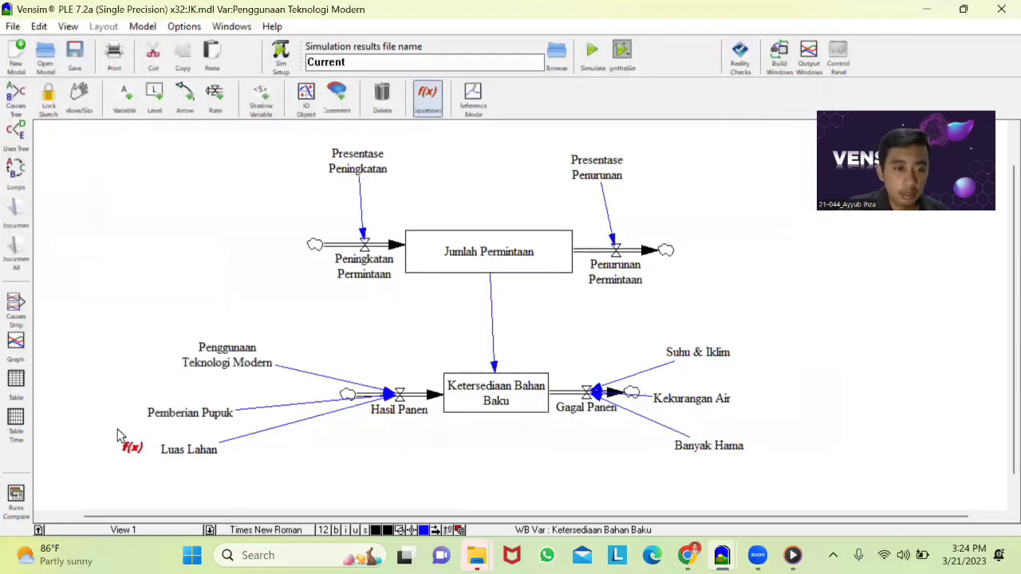
Review the equation of the Pemberian Pupuk variable, then simulate the JK.mdl model
{"action": "left_click", "coordinate": [157, 416]}
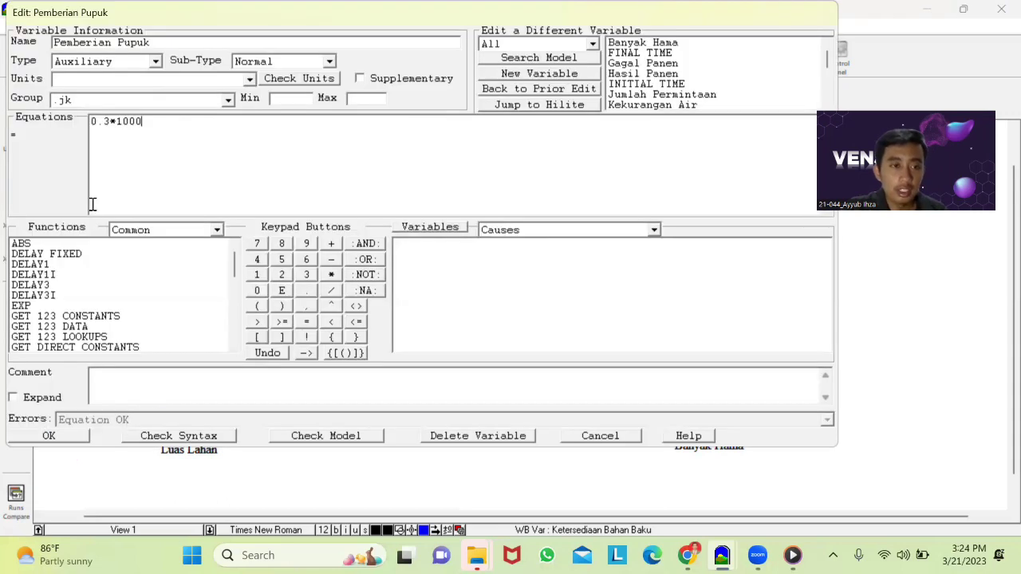
{"action": "left_click", "coordinate": [50, 437]}
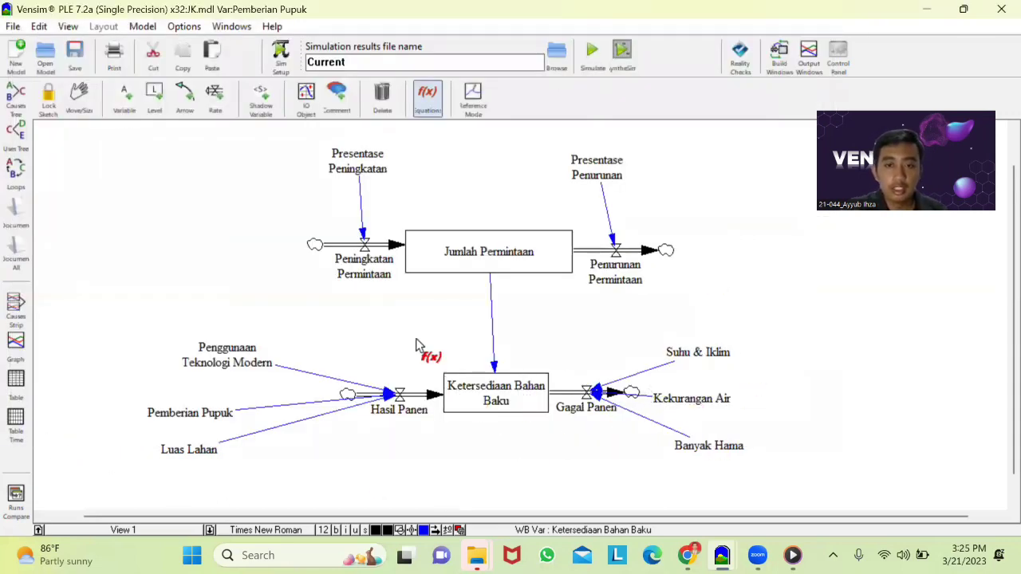
{"action": "key", "text": "ctrl+a"}
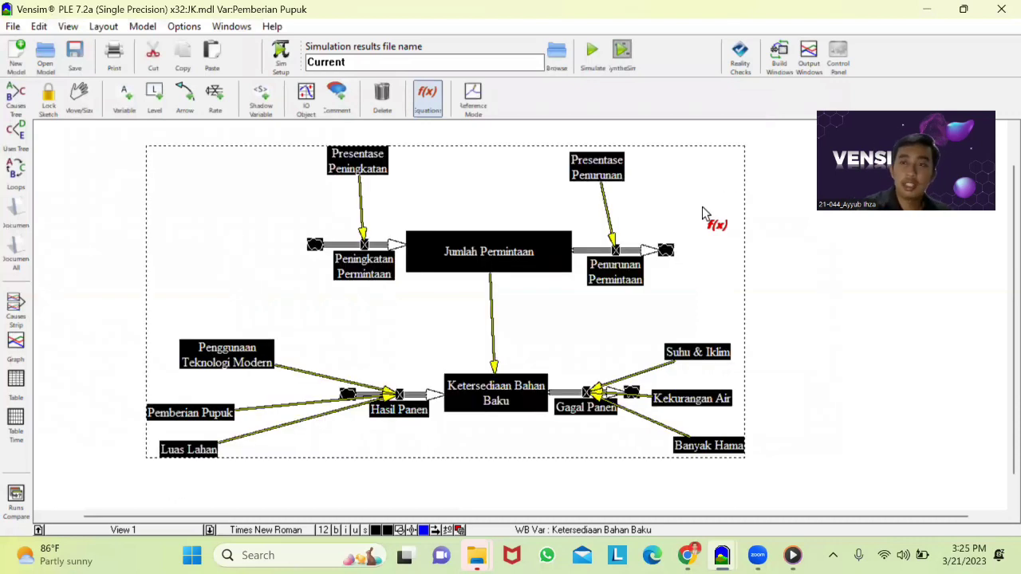
{"action": "left_click", "coordinate": [590, 53]}
{"action": "left_click", "coordinate": [501, 334]}
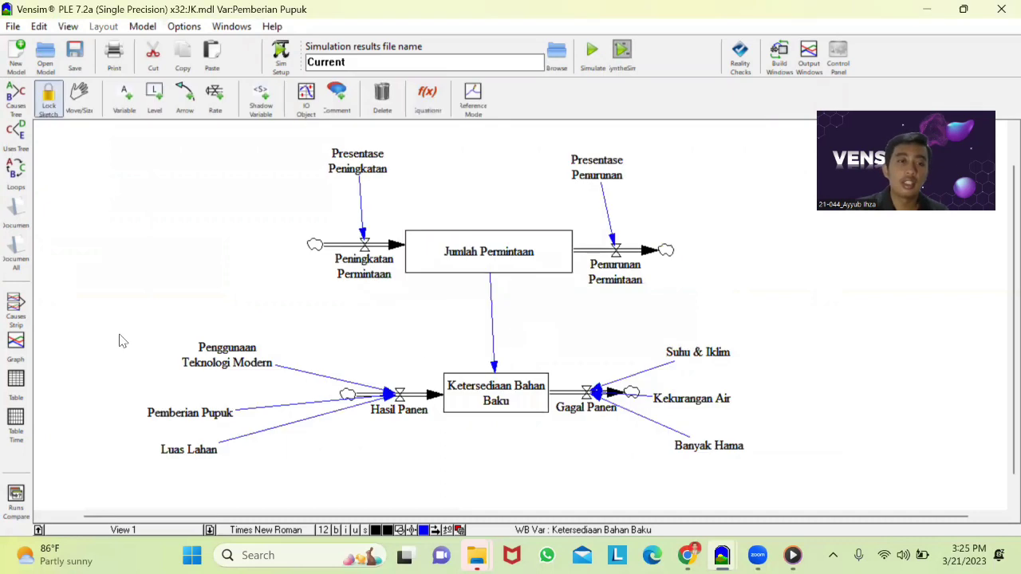
Graph Pemberian Pupuk alone, then graph all model variables together and examine the curves against the legend
{"action": "left_click", "coordinate": [22, 351]}
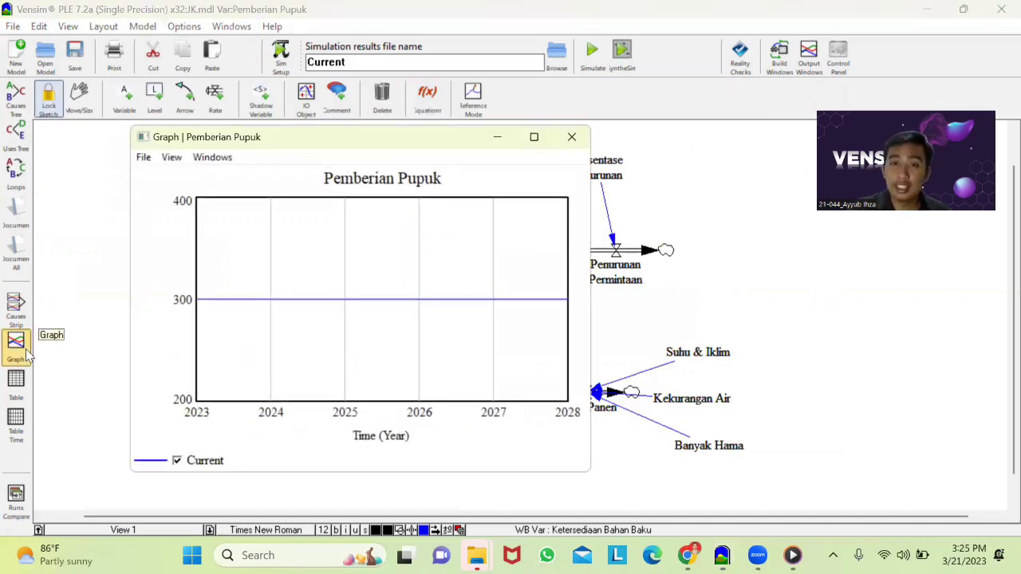
{"action": "left_click", "coordinate": [570, 139]}
{"action": "key", "text": "3"}
{"action": "key", "text": "ctrl+a"}
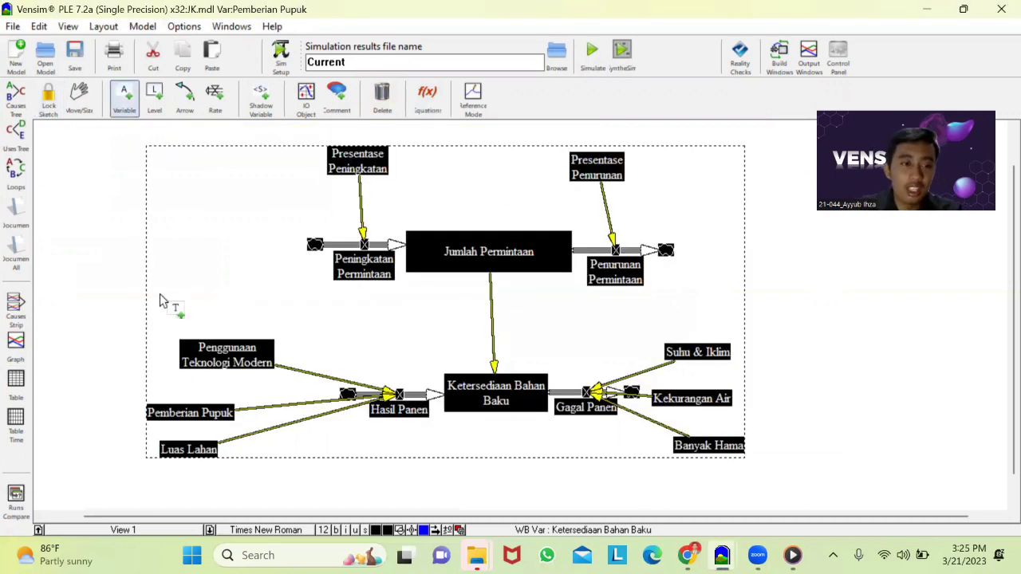
{"action": "left_click", "coordinate": [18, 341]}
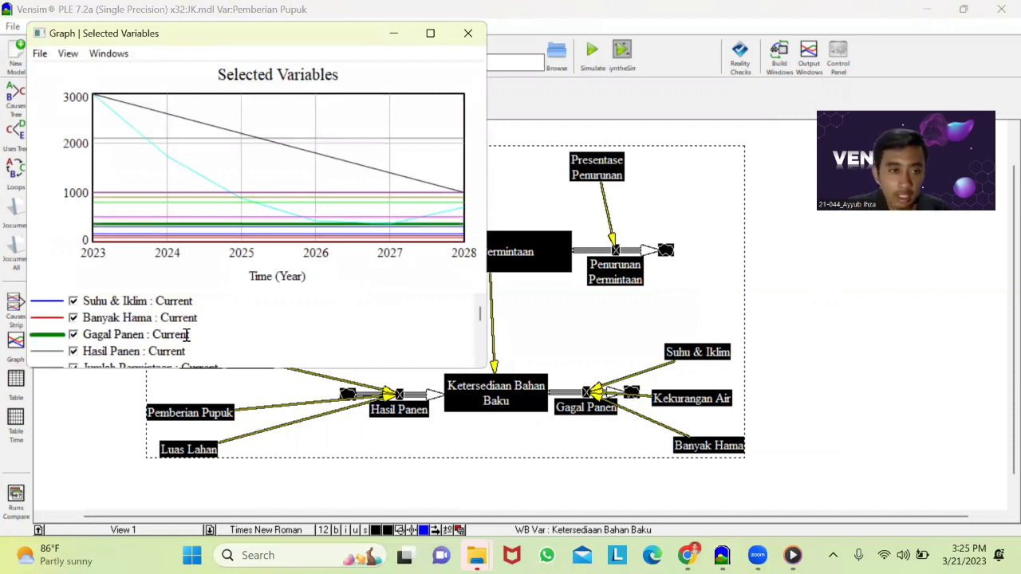
{"action": "scroll", "coordinate": [187, 335], "scroll_direction": "down", "scroll_amount": 1}
{"action": "scroll", "coordinate": [187, 335], "scroll_direction": "down", "scroll_amount": 2}
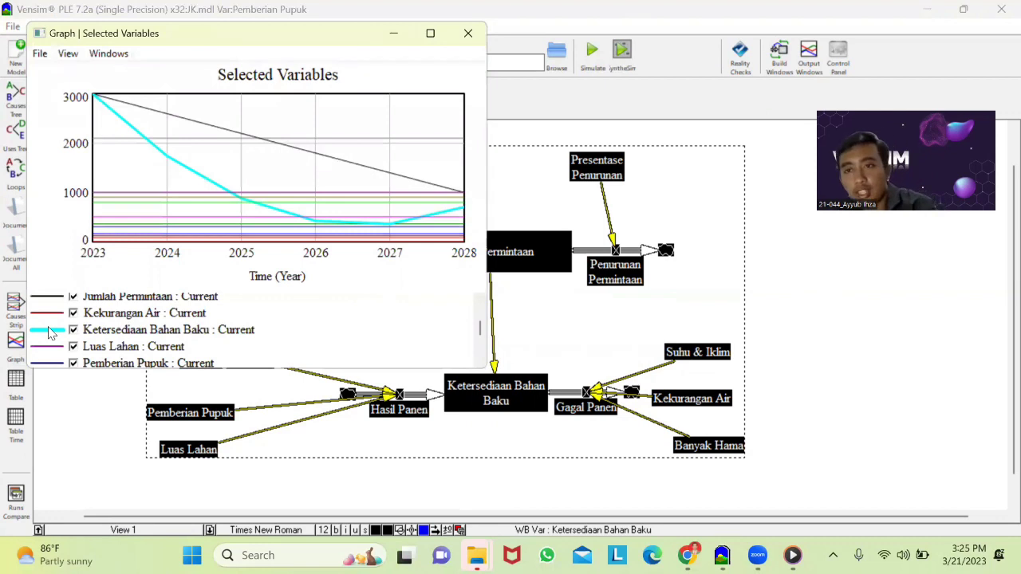
{"action": "left_click", "coordinate": [82, 450]}
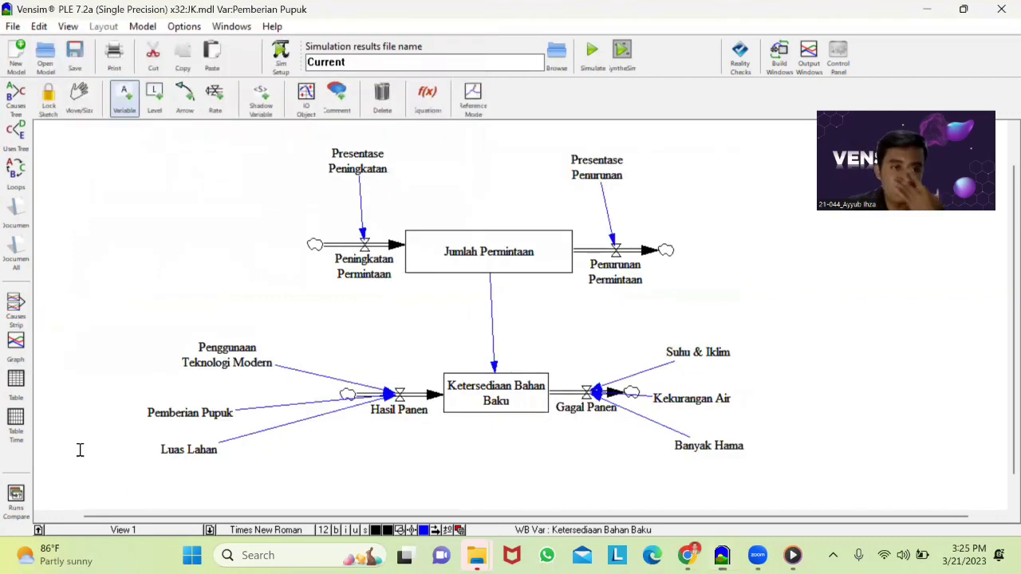
Show the yearly results table for Pemberian Pupuk, then for all model variables, and close each one
{"action": "left_click", "coordinate": [81, 448]}
{"action": "left_click", "coordinate": [16, 390]}
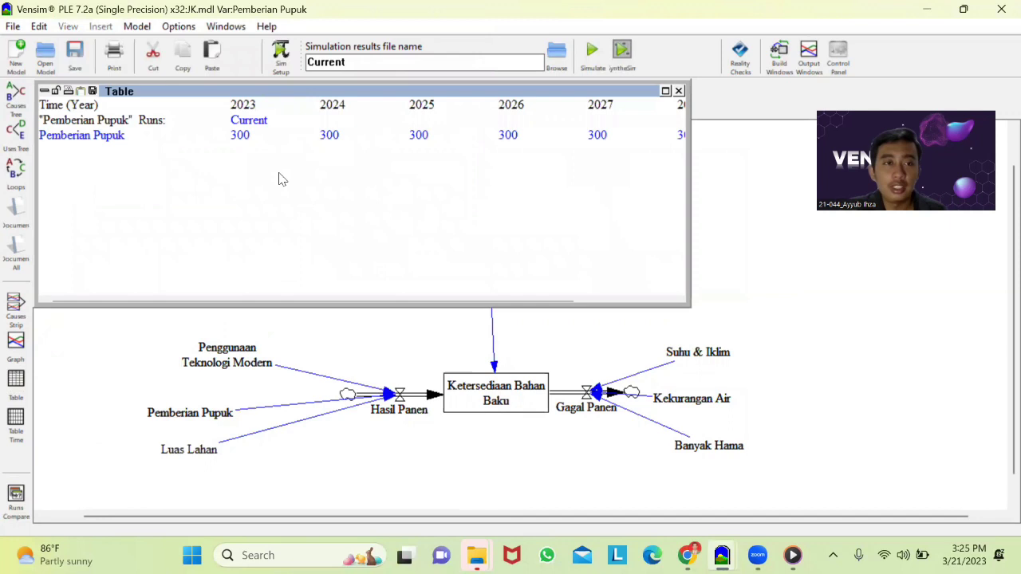
{"action": "left_click", "coordinate": [679, 91]}
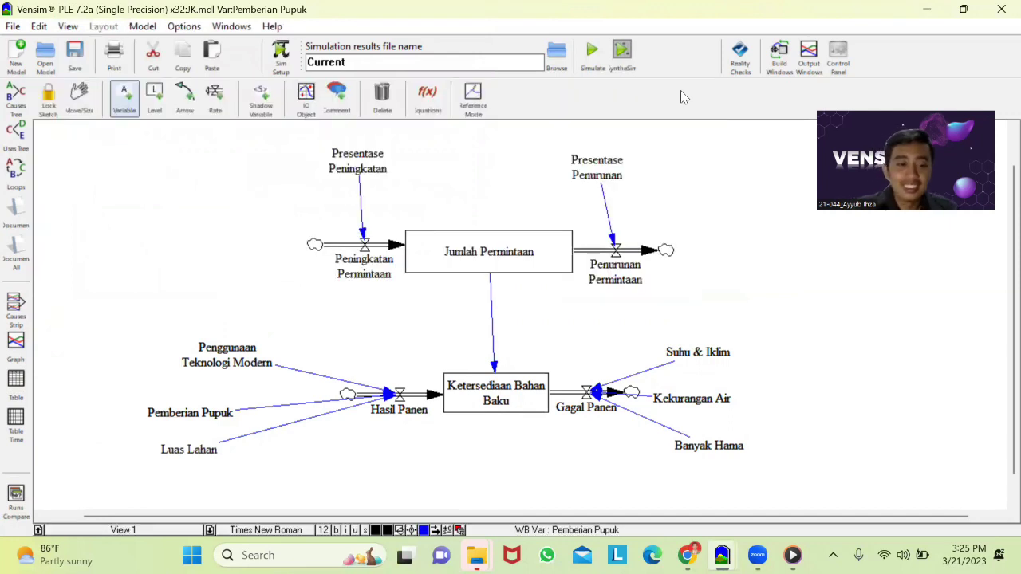
{"action": "key", "text": "ctrl+a"}
{"action": "left_click", "coordinate": [16, 391]}
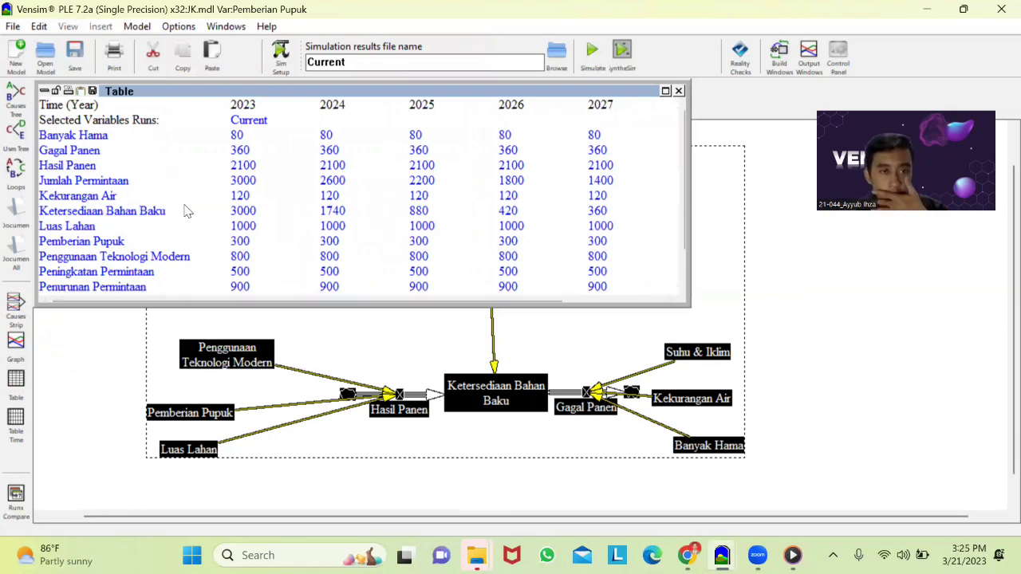
{"action": "left_click", "coordinate": [679, 92]}
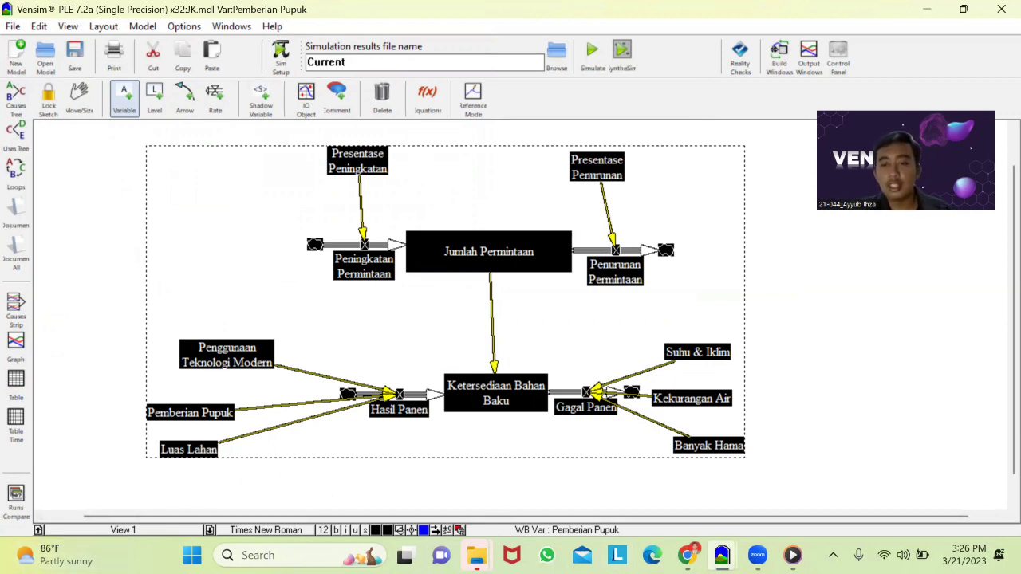
Switch to the SFD_MODUL 3_75.mdl model and look over the output graphs and sliders in View 2
{"action": "mouse_move", "coordinate": [722, 552]}
{"action": "left_click", "coordinate": [849, 477]}
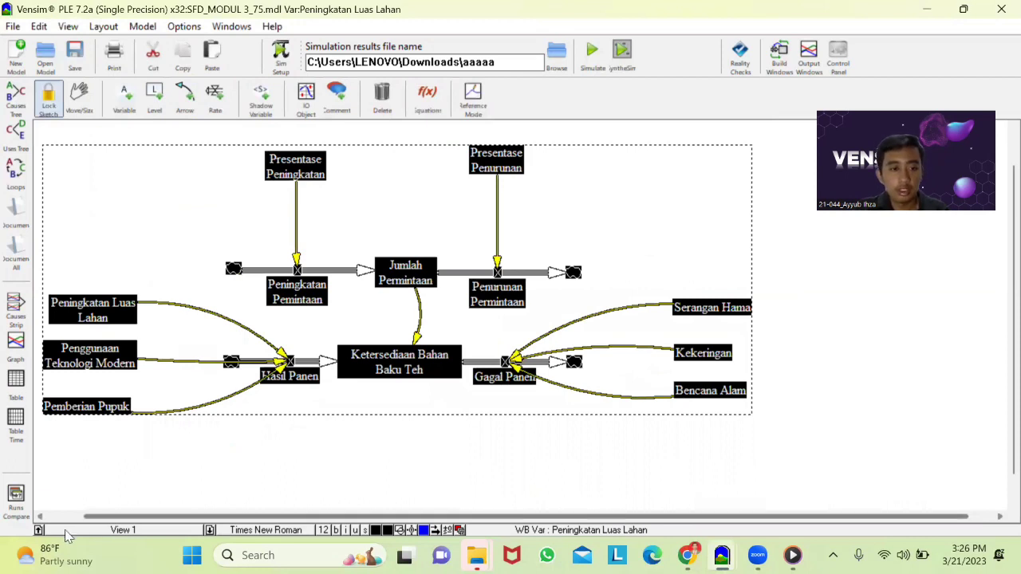
{"action": "left_click", "coordinate": [209, 530]}
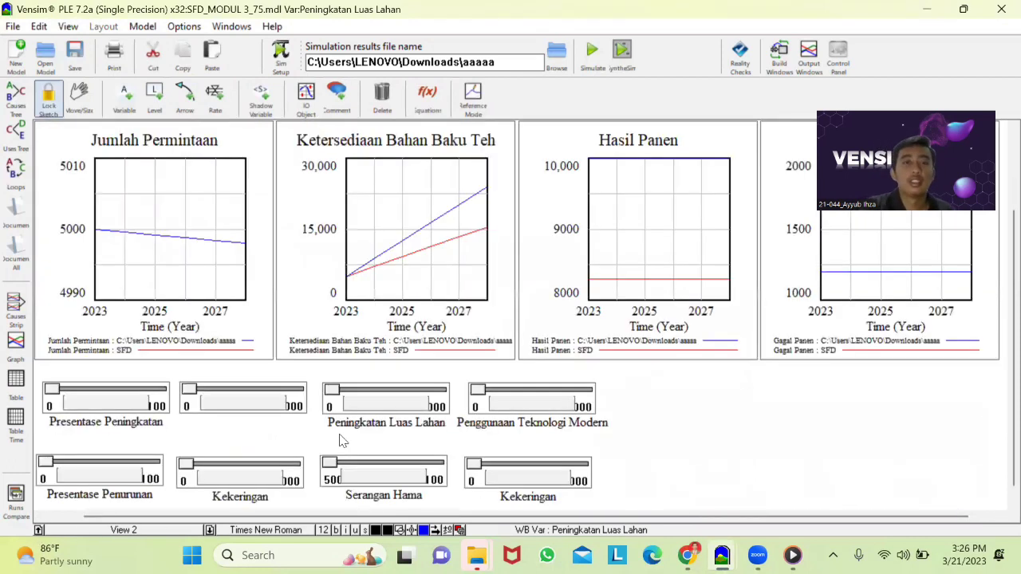
{"action": "scroll", "coordinate": [323, 245], "scroll_direction": "up", "scroll_amount": 1}
Review the input output object settings of the Jumlah Permintaan graph and the Presentase Peningkatan slider
{"action": "left_click", "coordinate": [305, 98]}
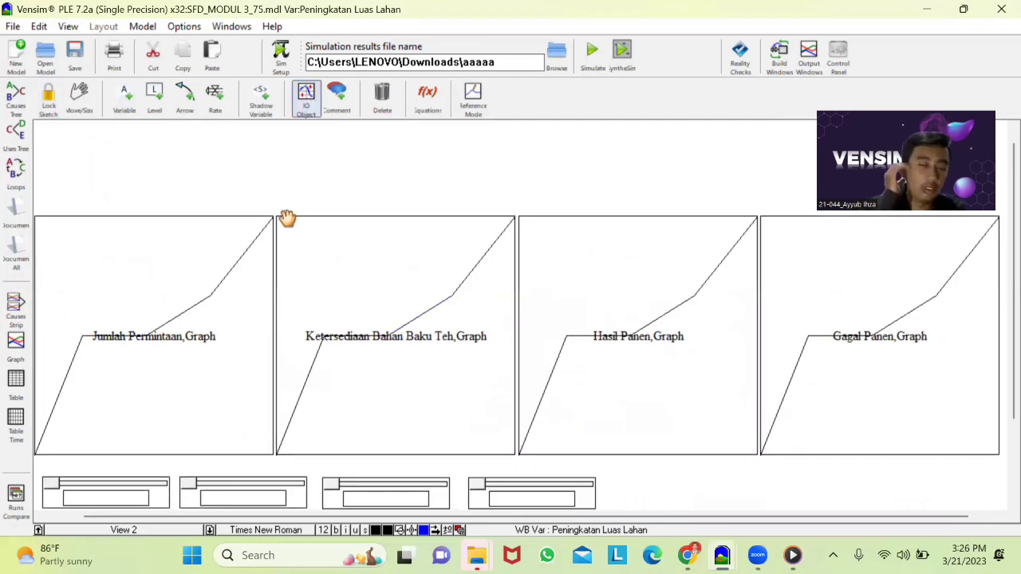
{"action": "left_click", "coordinate": [181, 359]}
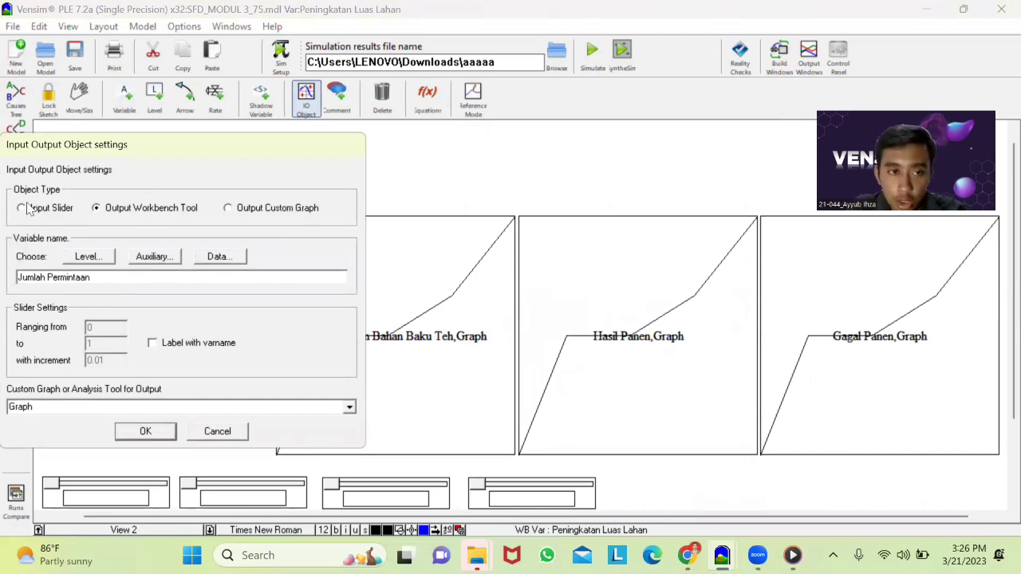
{"action": "left_click", "coordinate": [146, 430]}
{"action": "scroll", "coordinate": [674, 383], "scroll_direction": "down", "scroll_amount": 3}
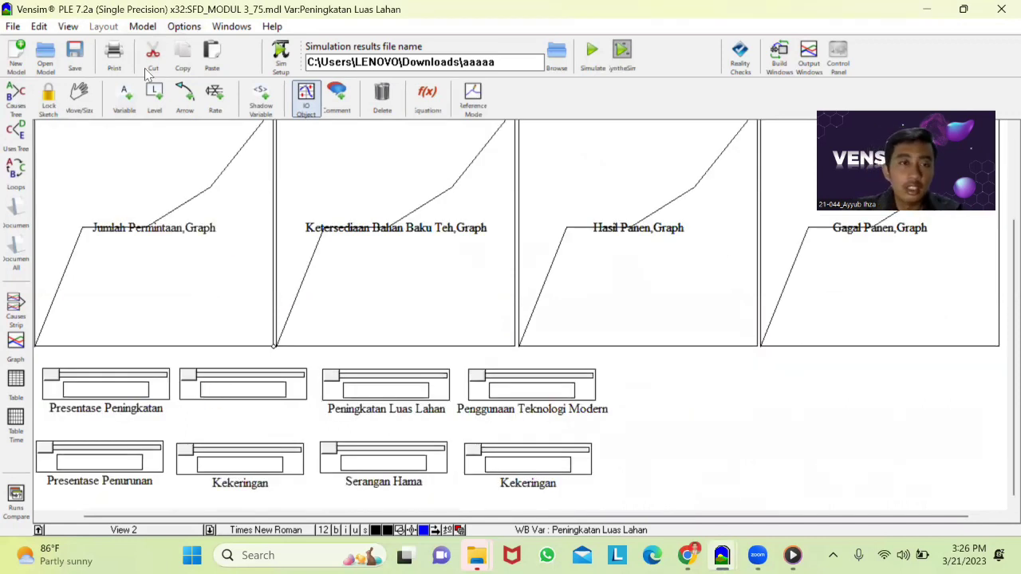
{"action": "left_click", "coordinate": [119, 389]}
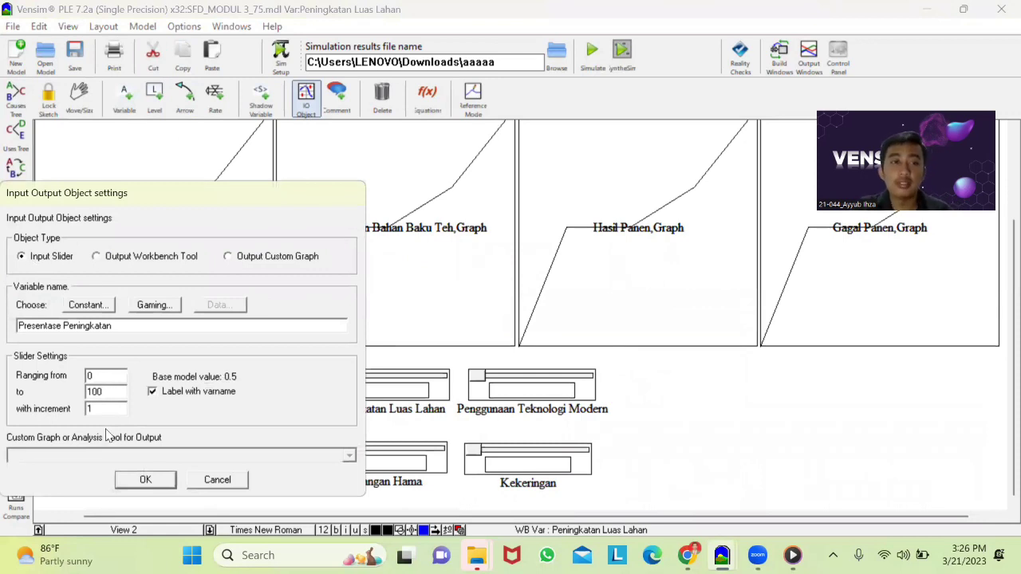
{"action": "left_click", "coordinate": [148, 479]}
Examine which level variables can be chosen for the Jumlah Permintaan output graph, keeping its current settings
{"action": "left_click", "coordinate": [122, 229]}
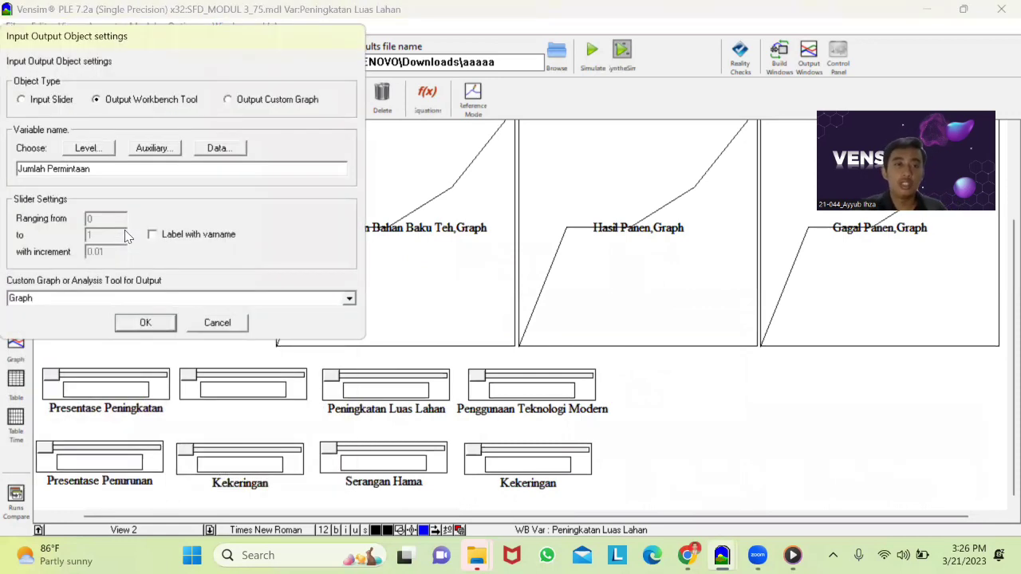
{"action": "left_click", "coordinate": [99, 150]}
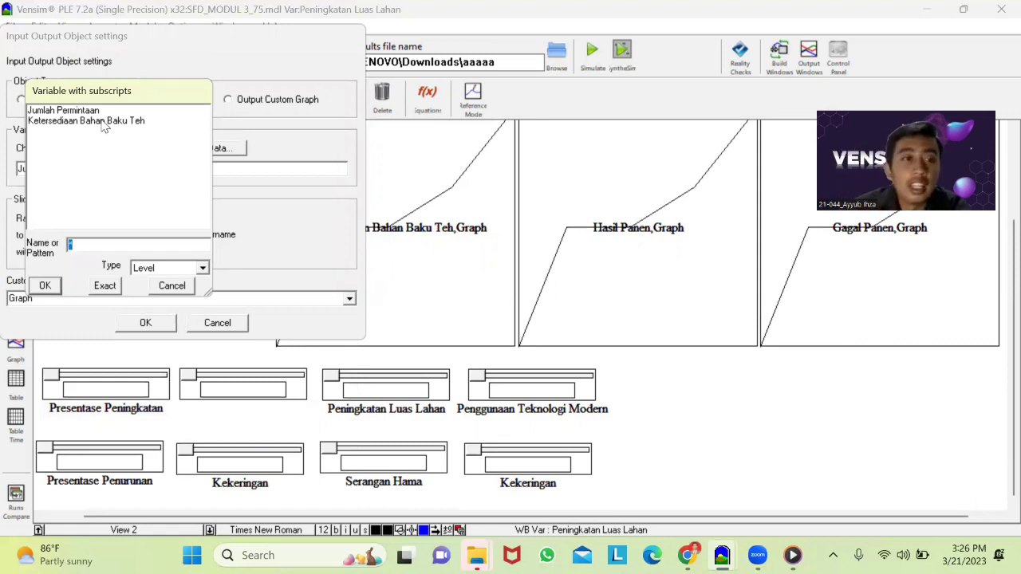
{"action": "left_click", "coordinate": [45, 287]}
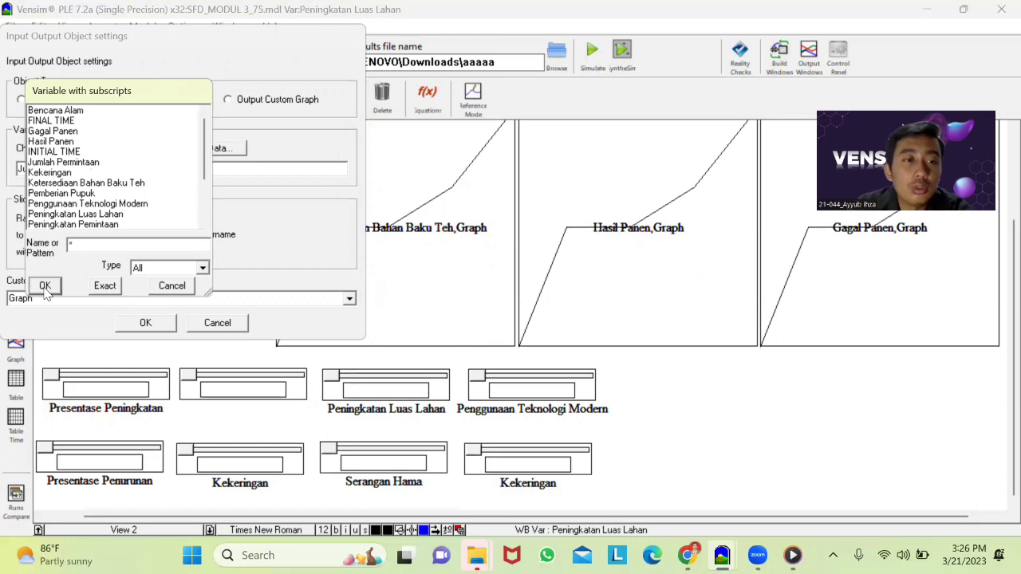
{"action": "left_click", "coordinate": [171, 286]}
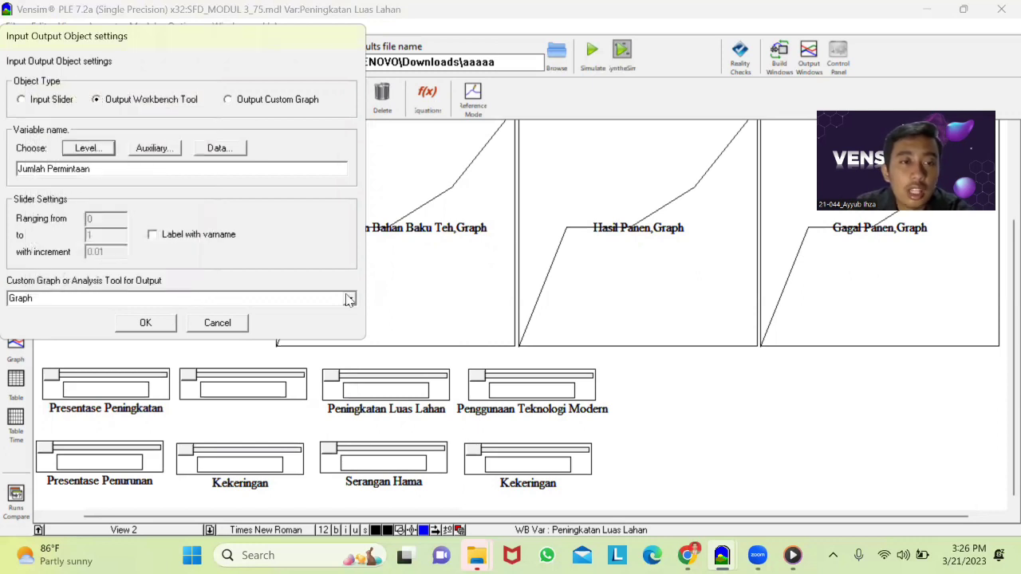
{"action": "left_click", "coordinate": [159, 323]}
Examine which auxiliary variables can be chosen for the Hasil Panen output graph, keeping its current settings
{"action": "double_click", "coordinate": [660, 271]}
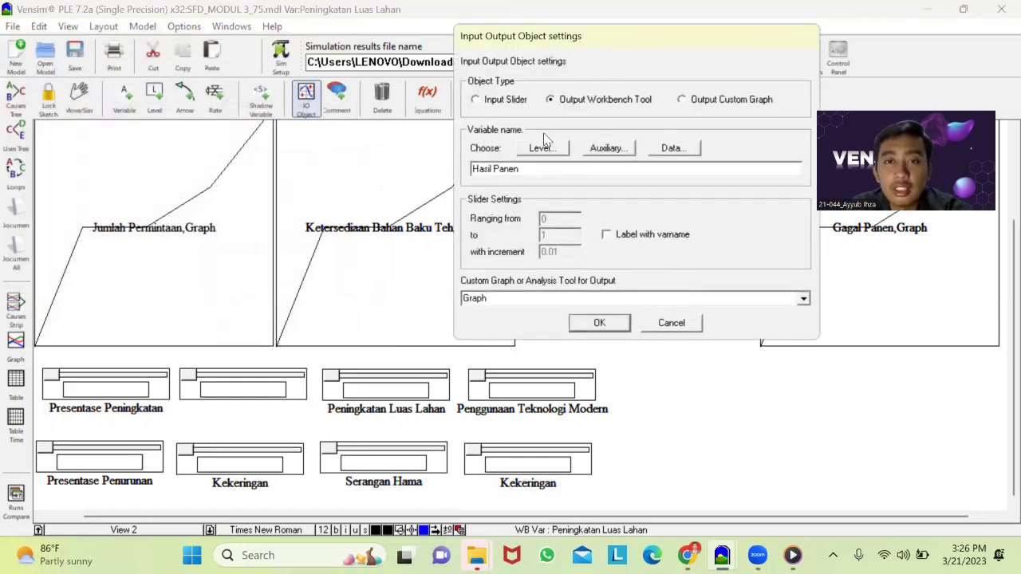
{"action": "left_click", "coordinate": [608, 151]}
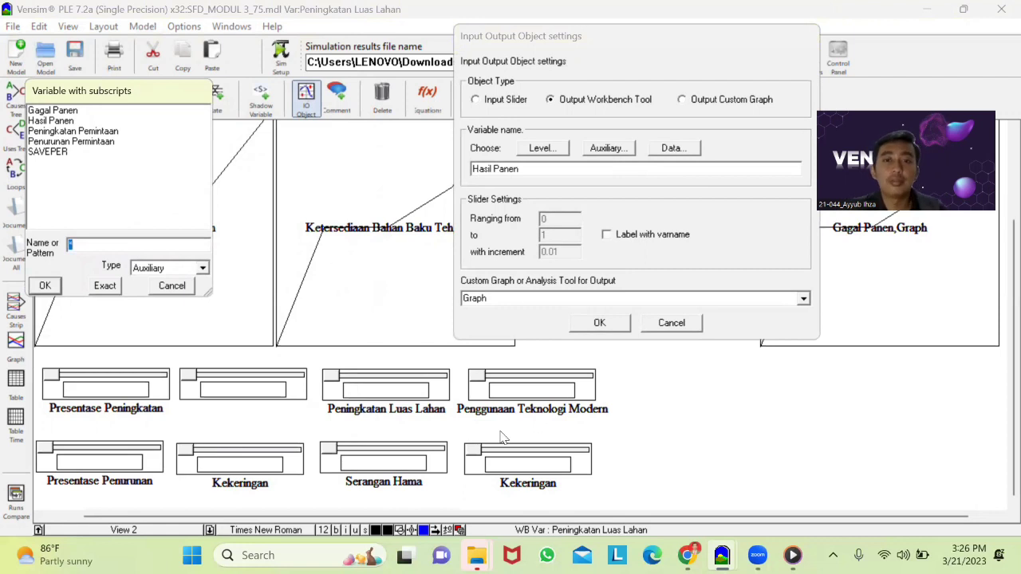
{"action": "left_click", "coordinate": [594, 330]}
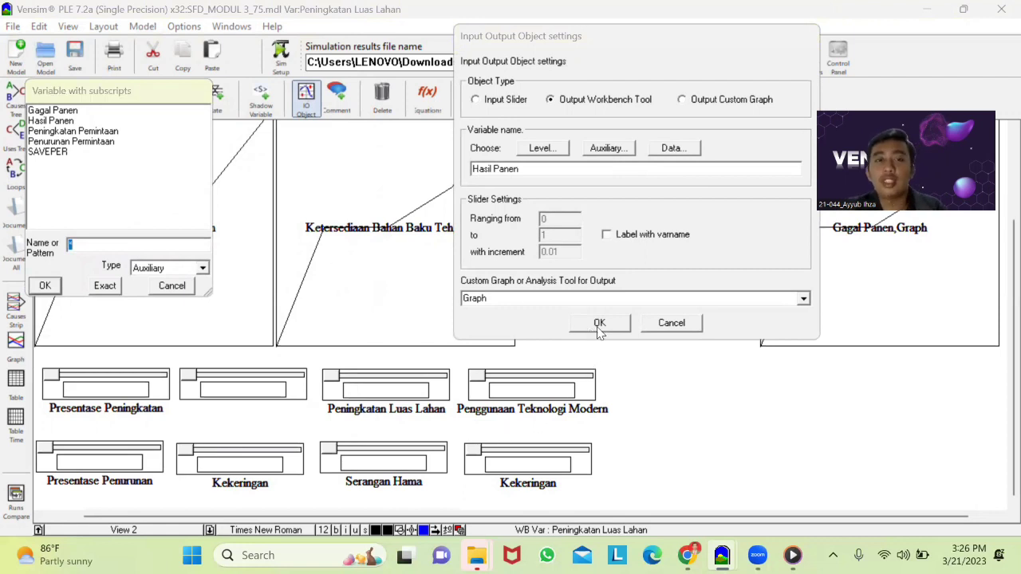
{"action": "left_click", "coordinate": [44, 289]}
{"action": "left_click", "coordinate": [603, 322]}
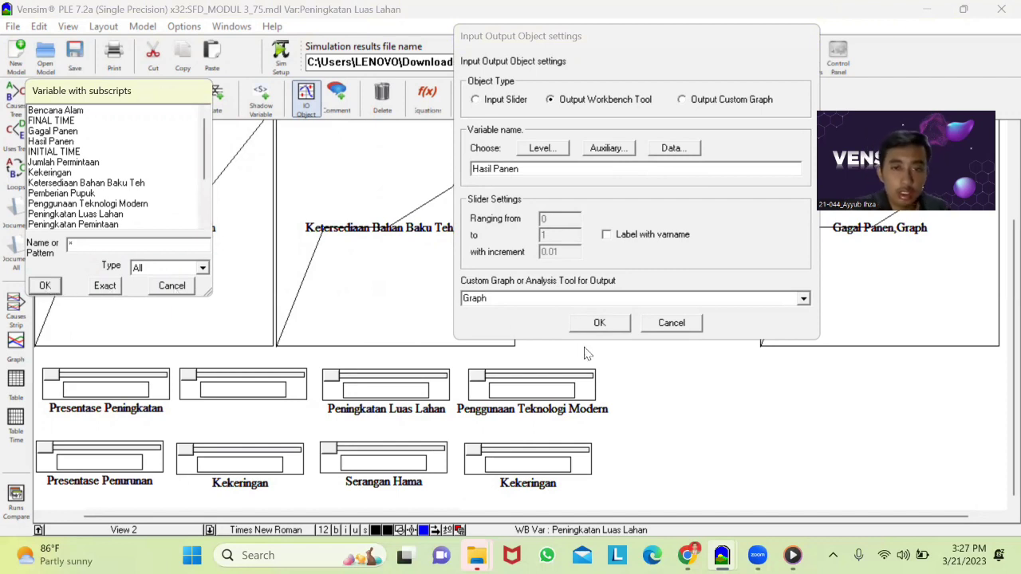
{"action": "left_click", "coordinate": [590, 326]}
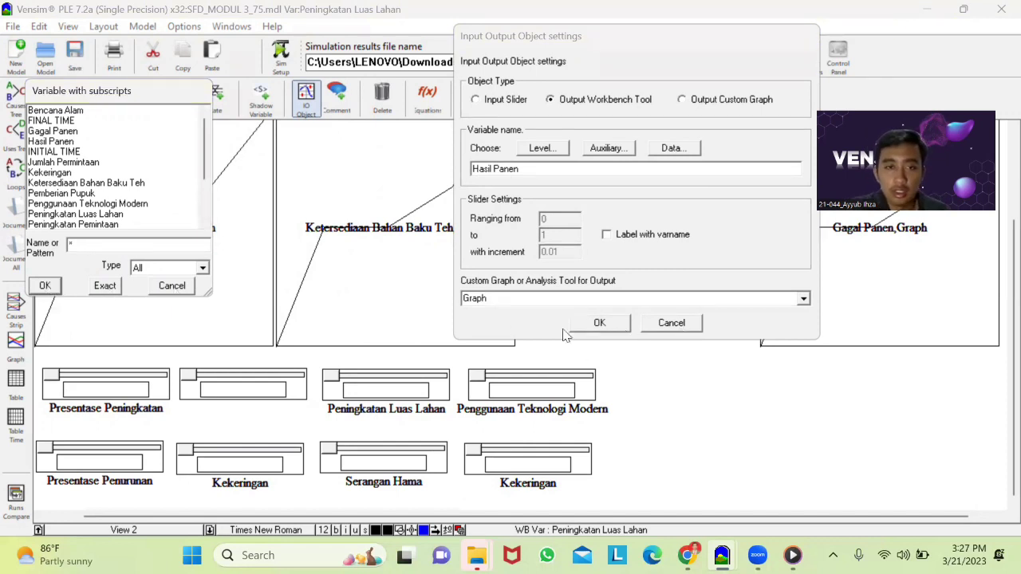
{"action": "left_click", "coordinate": [177, 289]}
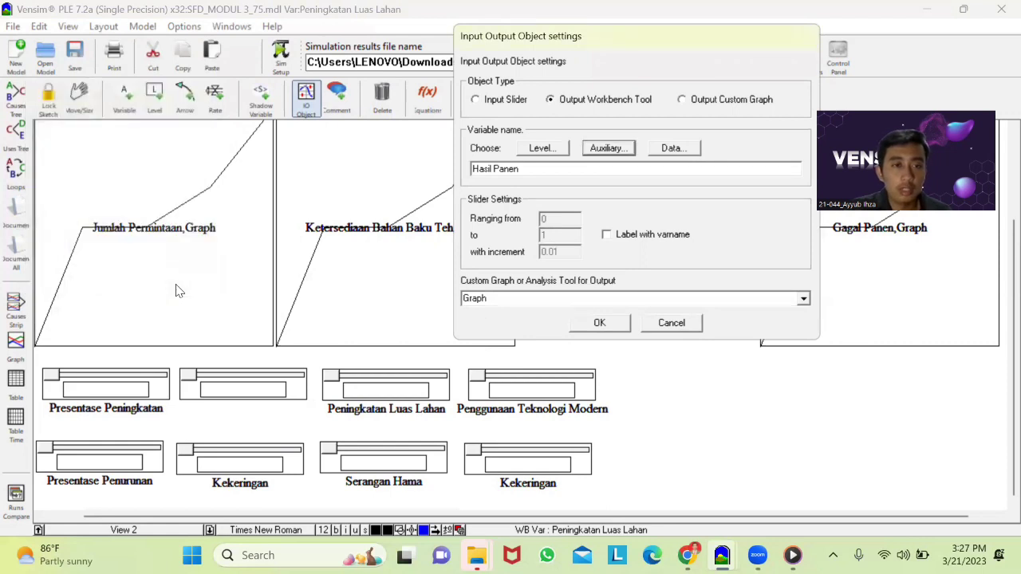
{"action": "left_click", "coordinate": [592, 323]}
Review the range and increment settings of the Presentase Peningkatan and Presentase Penurunan sliders
{"action": "left_click", "coordinate": [88, 399]}
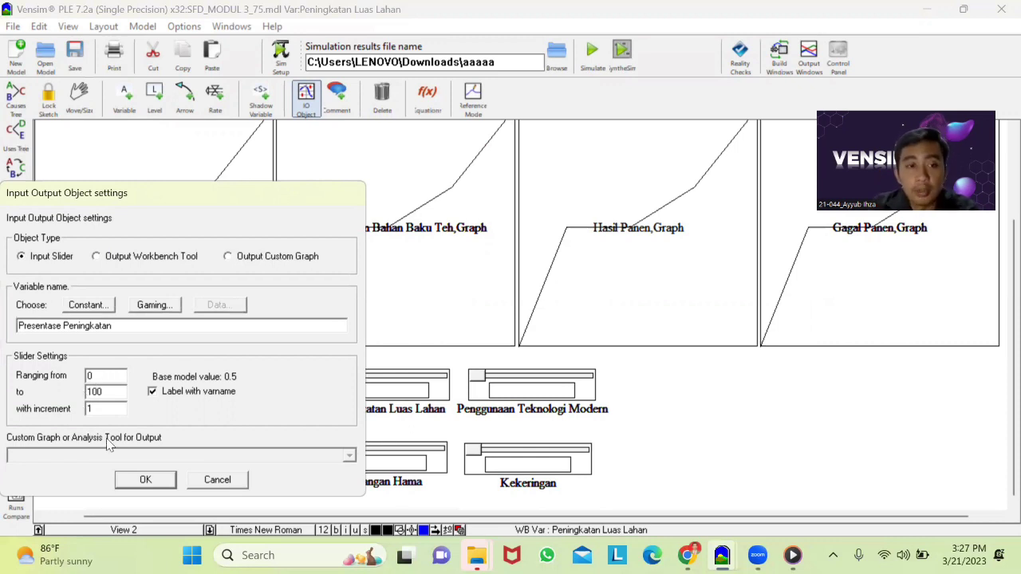
{"action": "left_click", "coordinate": [129, 480]}
{"action": "left_click", "coordinate": [96, 451]}
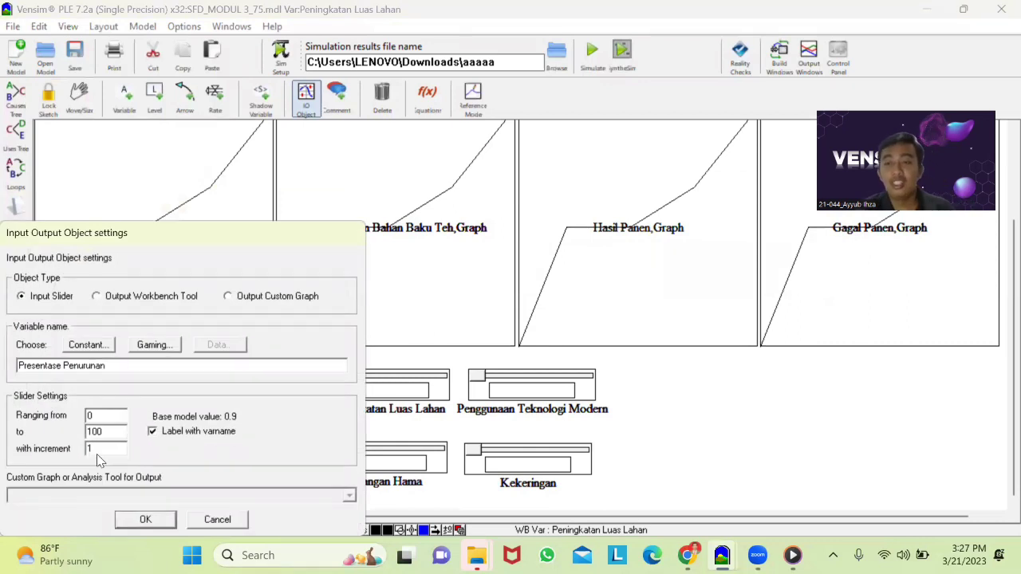
{"action": "left_click", "coordinate": [162, 522]}
Label the unlabelled Pemberian Pupuk slider in View 2 with its variable name
{"action": "left_click", "coordinate": [268, 399]}
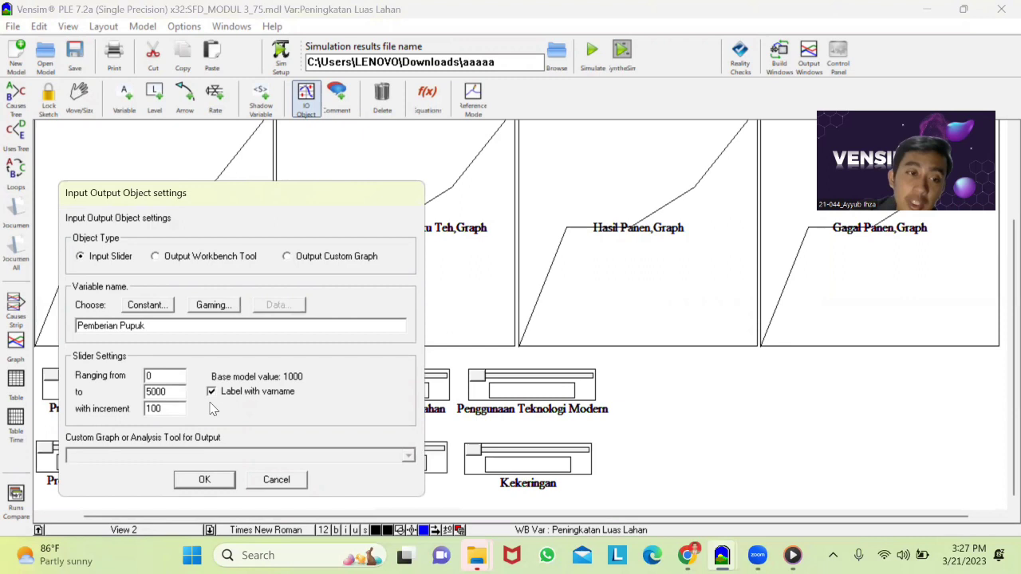
{"action": "left_click", "coordinate": [205, 480]}
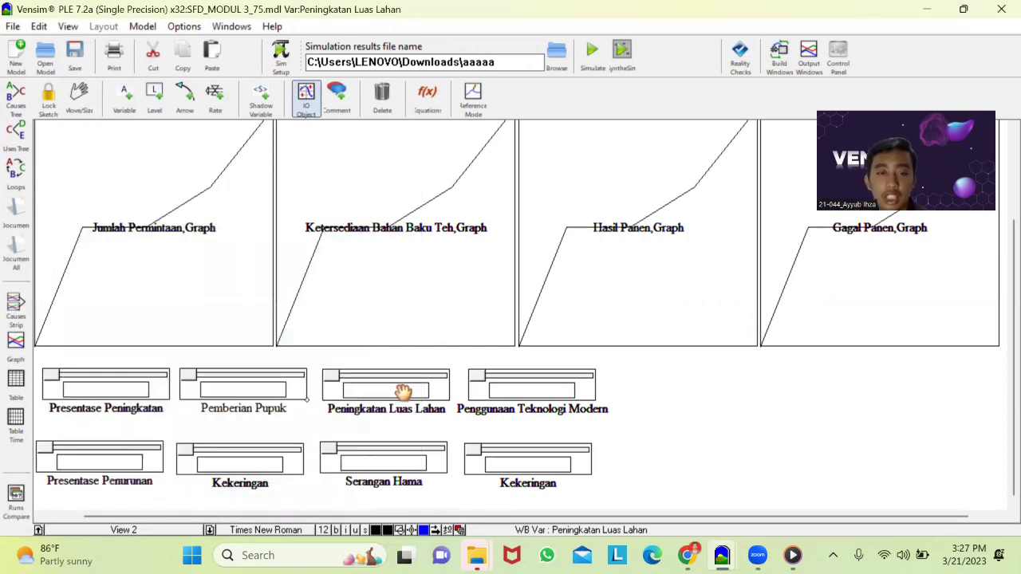
Review the range and increment settings of the Penggunaan Teknologi Modern slider and the Kekeringan slider below Pemberian Pupuk
{"action": "left_click", "coordinate": [514, 400]}
{"action": "left_click", "coordinate": [484, 480]}
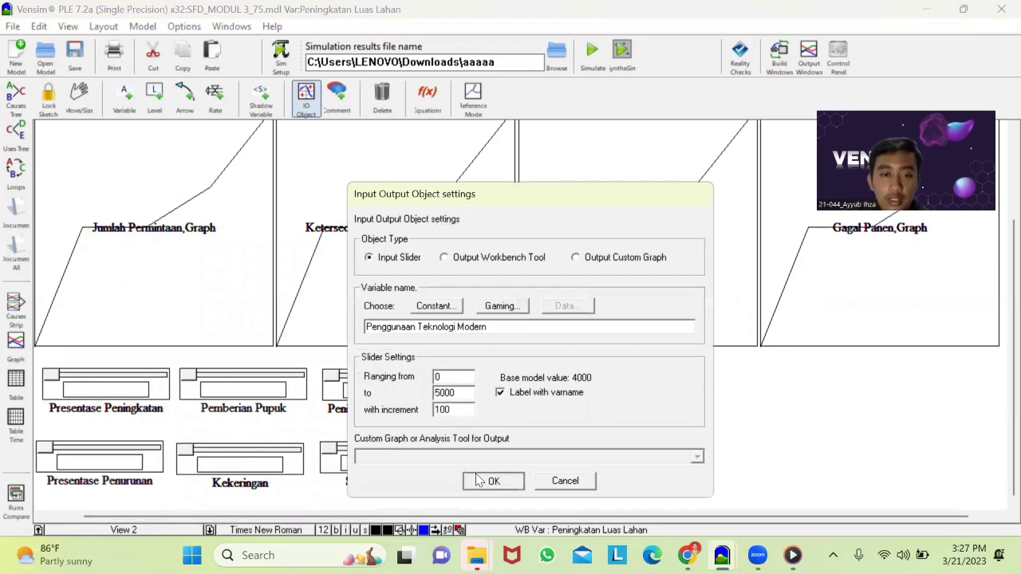
{"action": "left_click", "coordinate": [298, 457]}
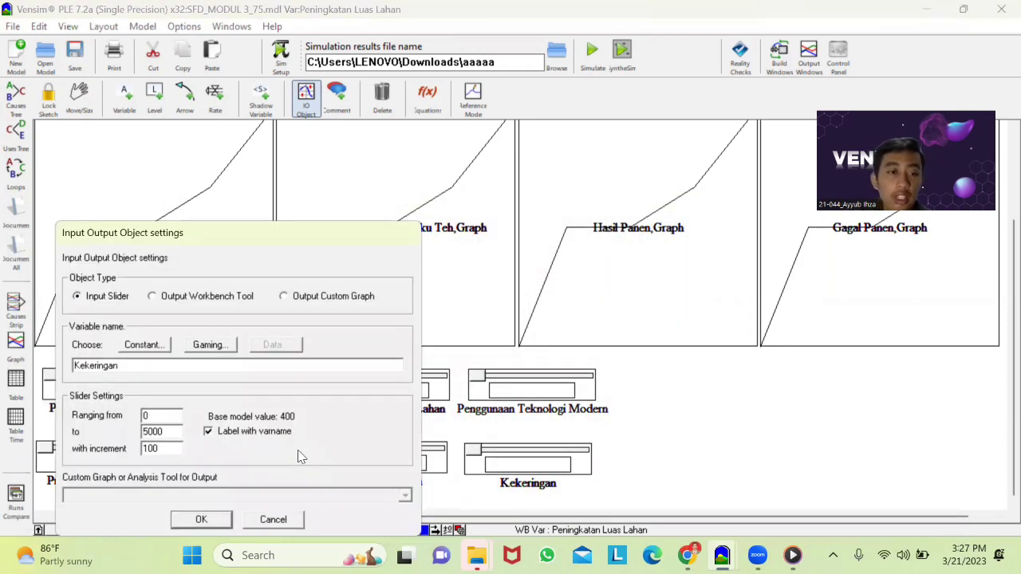
{"action": "left_click", "coordinate": [206, 518]}
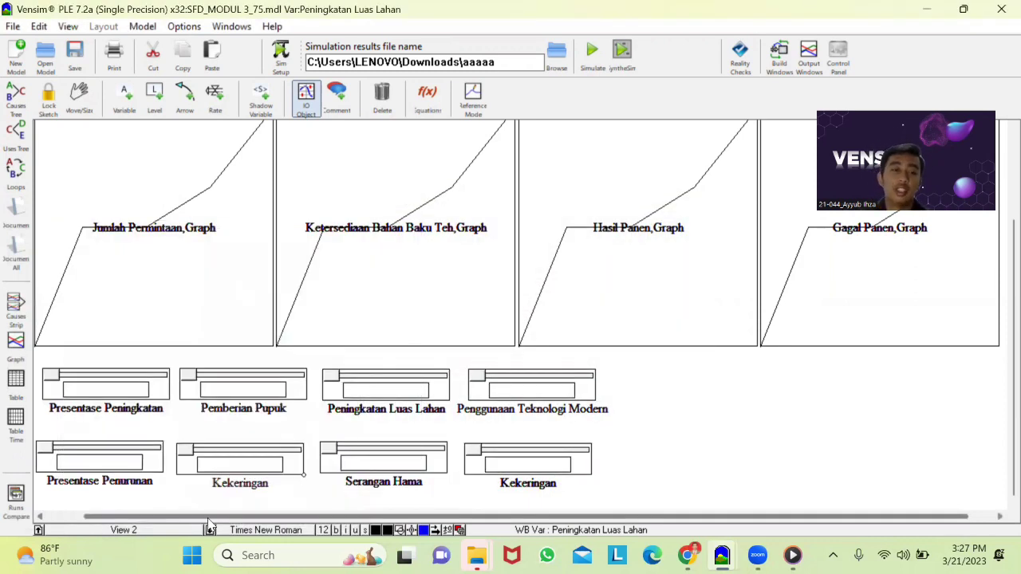
Run the model in SyntheSim mode, overwriting the existing aaaaa dataset
{"action": "key", "text": "ctrl+a"}
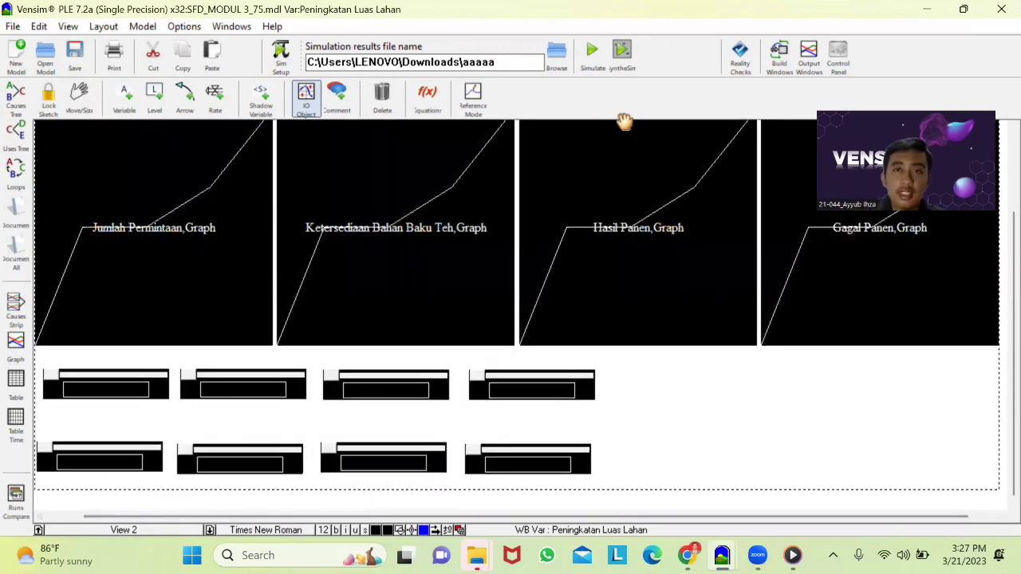
{"action": "left_click", "coordinate": [632, 66]}
{"action": "left_click", "coordinate": [633, 69]}
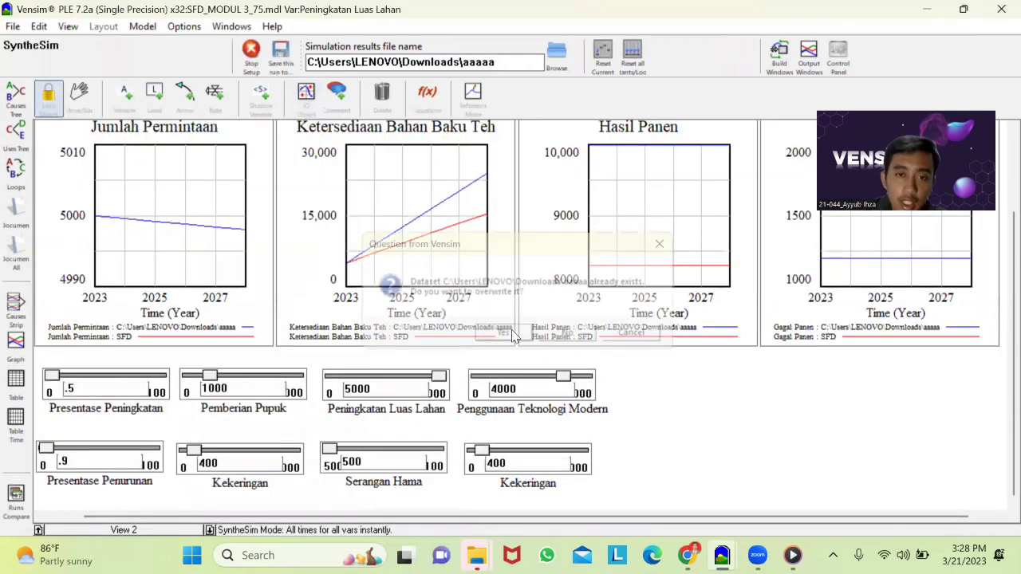
Lower the Presentase Peningkatan and Pemberian Pupuk sliders to 0 and the Peningkatan Luas Lahan slider to 3500
{"action": "left_click_drag", "start_coordinate": [56, 378], "coordinate": [32, 377]}
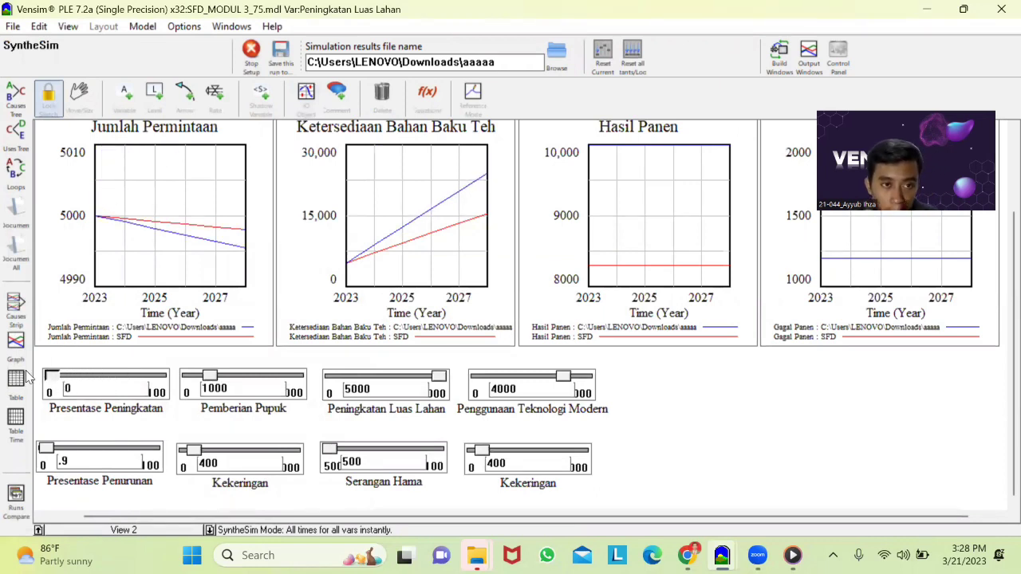
{"action": "left_click_drag", "start_coordinate": [209, 373], "coordinate": [193, 390]}
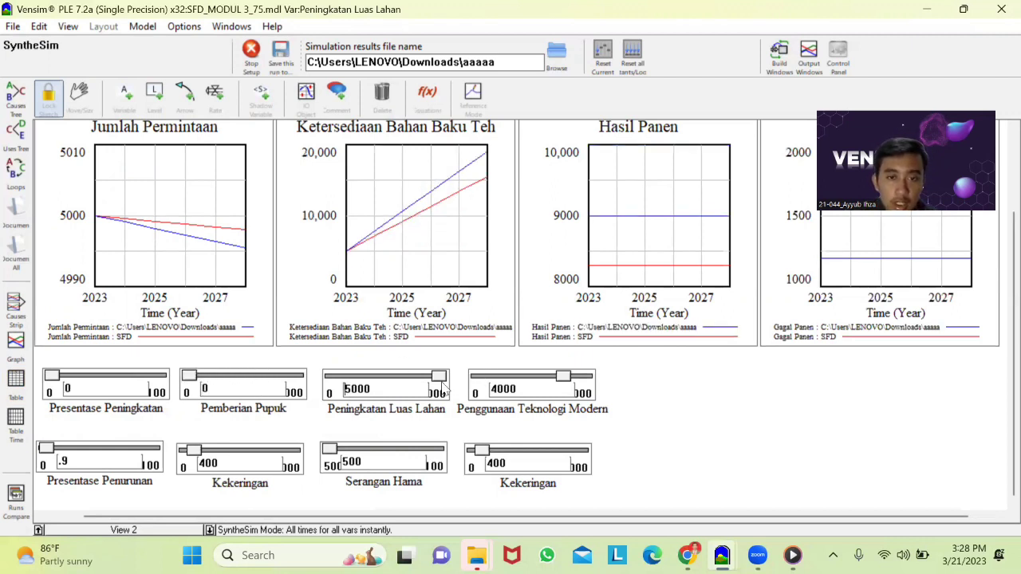
{"action": "left_click_drag", "start_coordinate": [439, 379], "coordinate": [408, 380]}
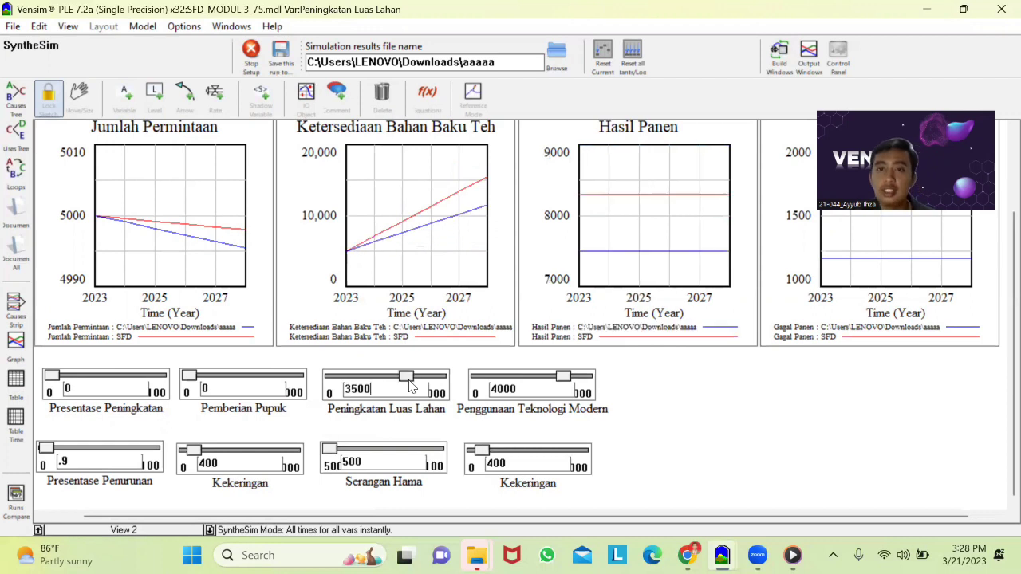
Adjust both Kekeringan sliders and the Penggunaan Teknologi Modern and Serangan Hama sliders in the running simulation
{"action": "left_click_drag", "start_coordinate": [487, 457], "coordinate": [529, 455]}
{"action": "mouse_move", "coordinate": [562, 377]}
{"action": "left_mouse_down"}
{"action": "mouse_move", "coordinate": [524, 376]}
{"action": "mouse_move", "coordinate": [565, 377]}
{"action": "left_mouse_up"}
{"action": "left_click_drag", "start_coordinate": [330, 452], "coordinate": [344, 468]}
{"action": "left_click_drag", "start_coordinate": [251, 460], "coordinate": [230, 459]}
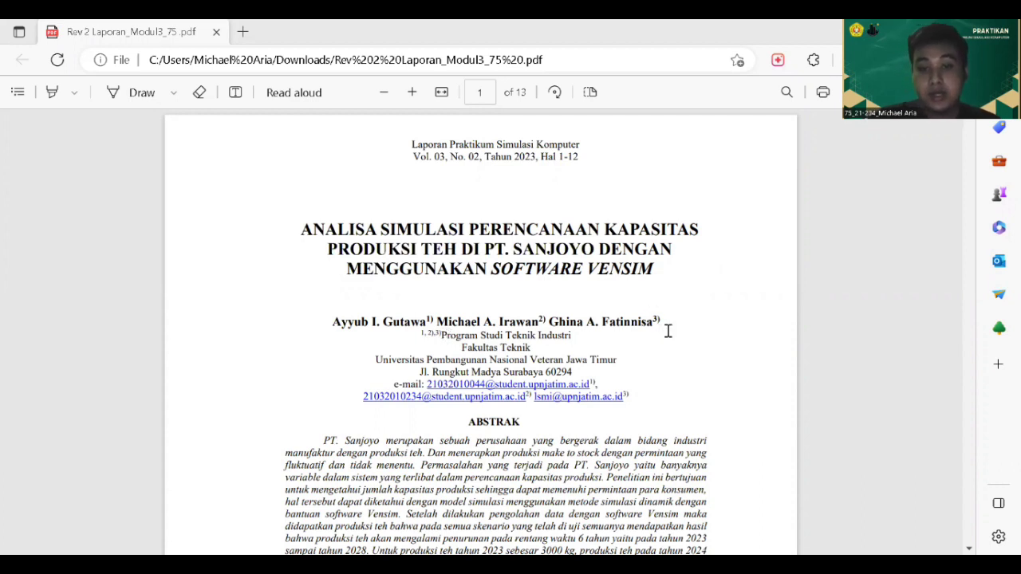
Switch to the Modul 3 report PDF in Microsoft Edge and read its title, Indonesian abstract and English abstract
{"action": "scroll", "coordinate": [668, 331], "scroll_direction": "down", "scroll_amount": 3}
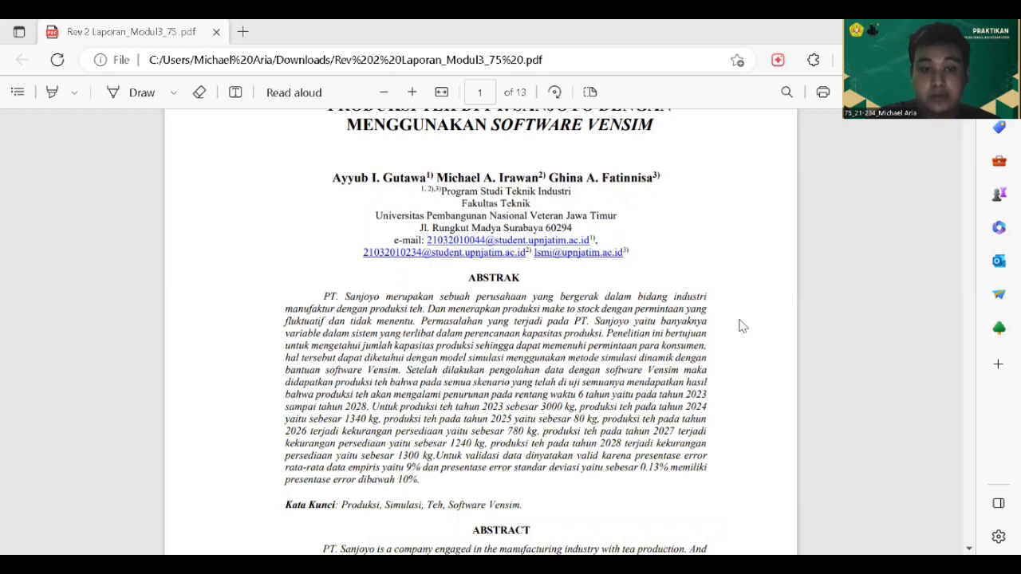
{"action": "scroll", "coordinate": [740, 332], "scroll_direction": "down", "scroll_amount": 3}
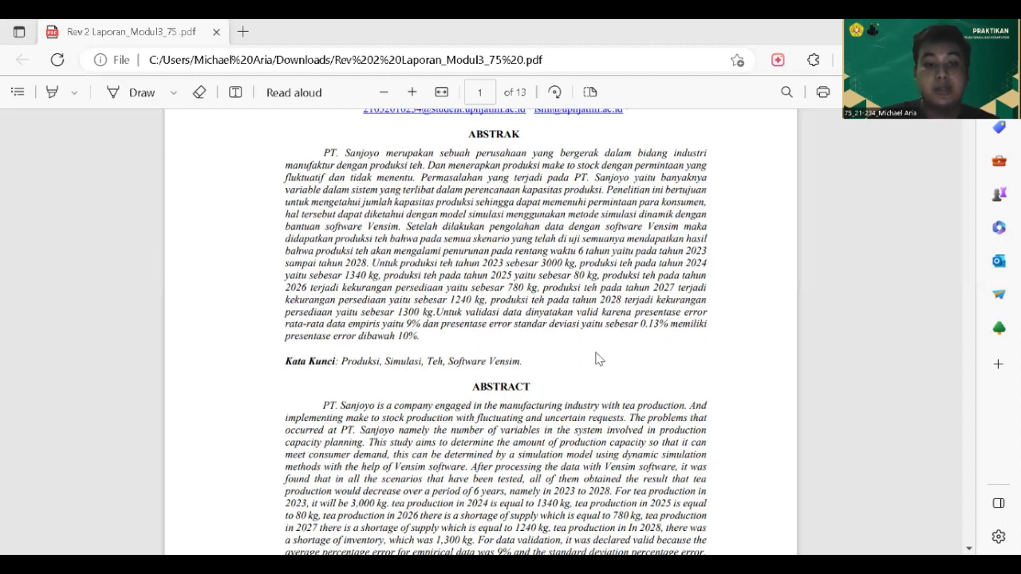
{"action": "scroll", "coordinate": [440, 336], "scroll_direction": "down", "scroll_amount": 3}
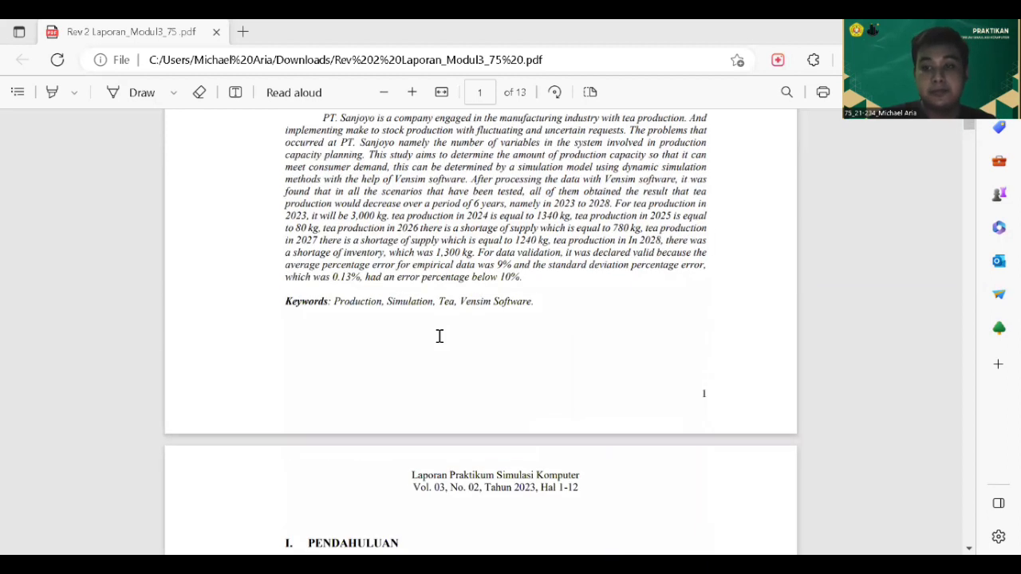
Read the Pendahuluan section of the report, from the tea industry background to the description of Vensim
{"action": "scroll", "coordinate": [439, 336], "scroll_direction": "down", "scroll_amount": 4}
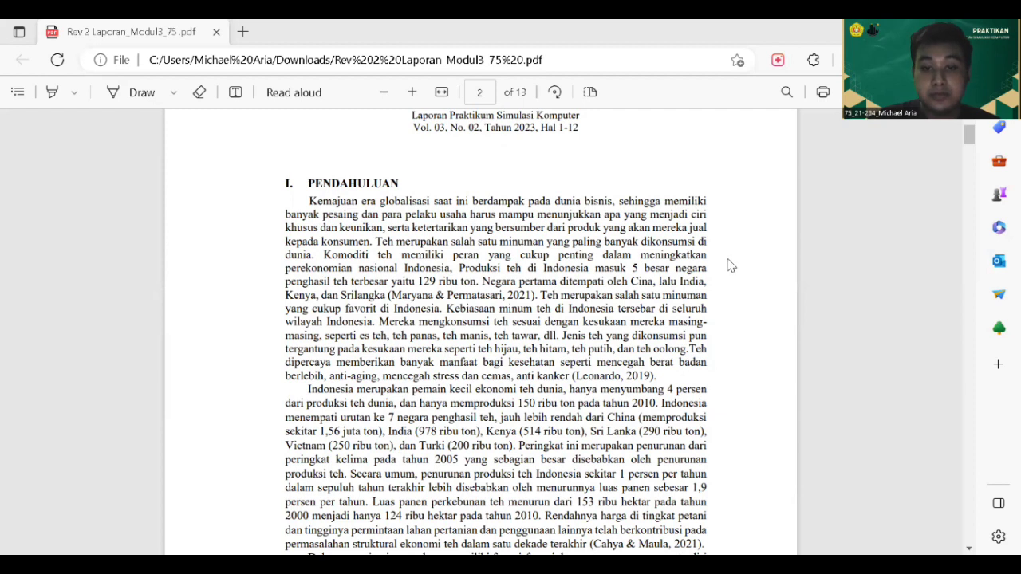
{"action": "scroll", "coordinate": [731, 266], "scroll_direction": "down", "scroll_amount": 1}
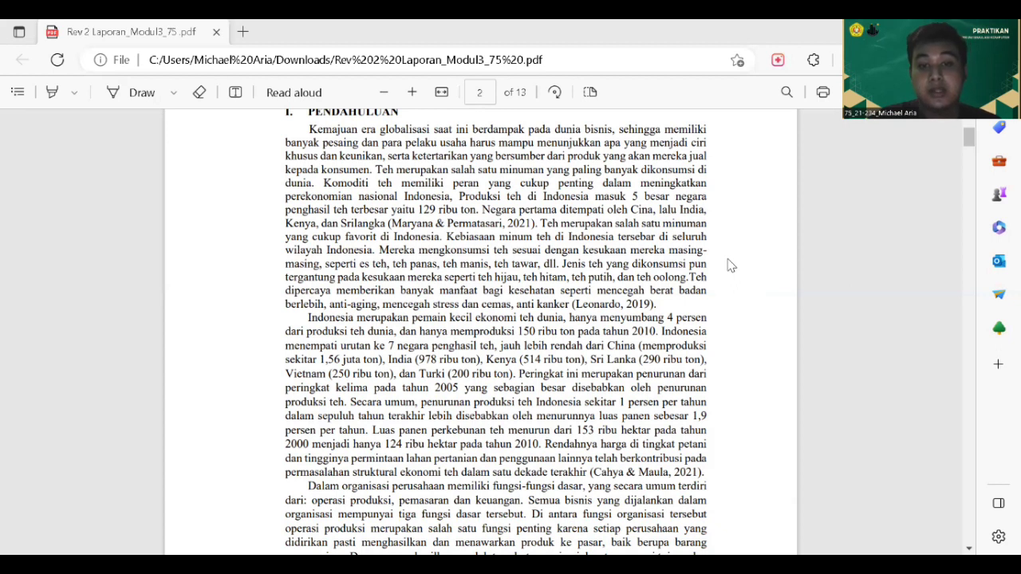
{"action": "scroll", "coordinate": [730, 266], "scroll_direction": "down", "scroll_amount": 1}
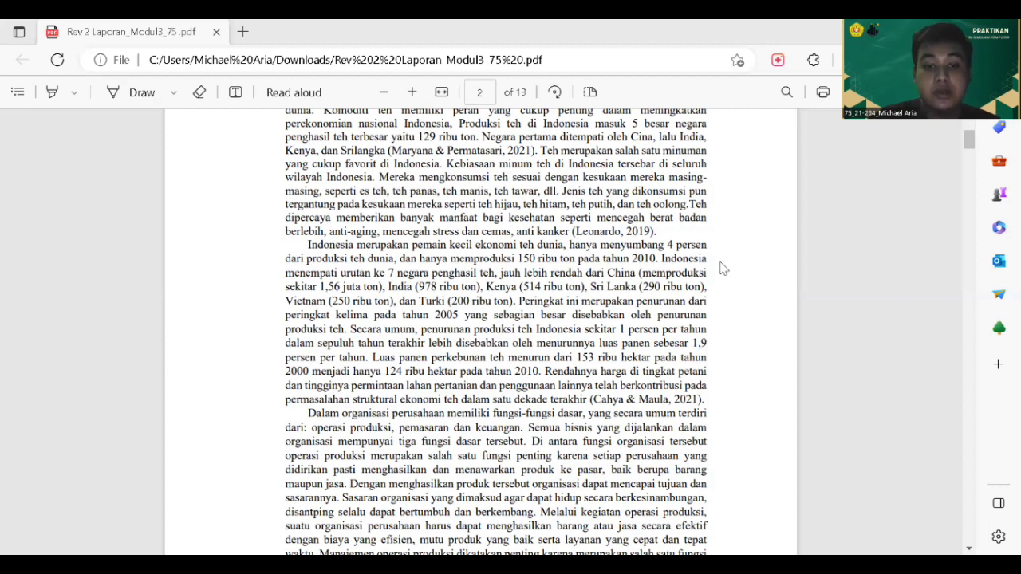
{"action": "scroll", "coordinate": [699, 252], "scroll_direction": "down", "scroll_amount": 3}
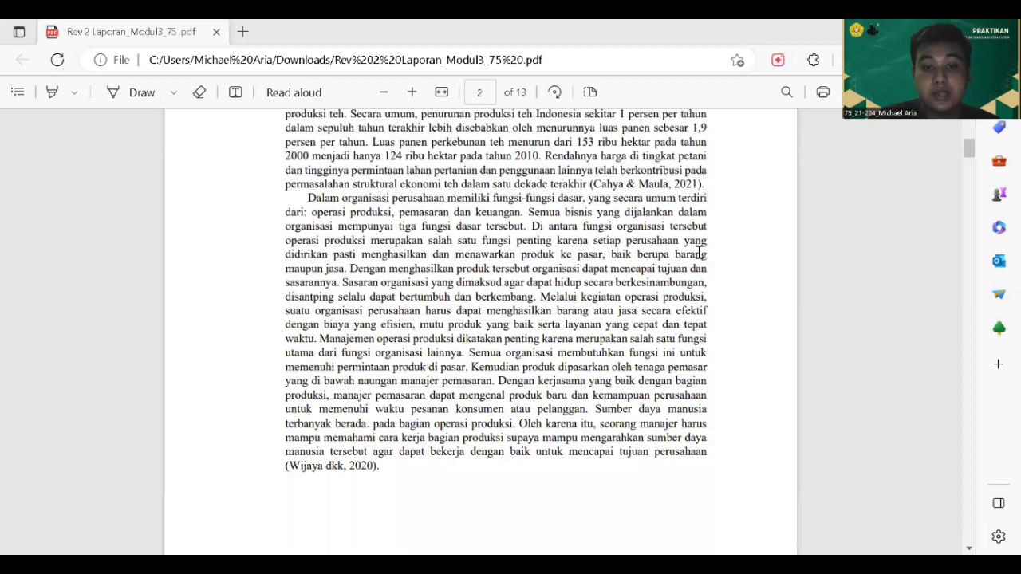
{"action": "scroll", "coordinate": [700, 252], "scroll_direction": "down", "scroll_amount": 2}
{"action": "scroll", "coordinate": [700, 252], "scroll_direction": "down", "scroll_amount": 4}
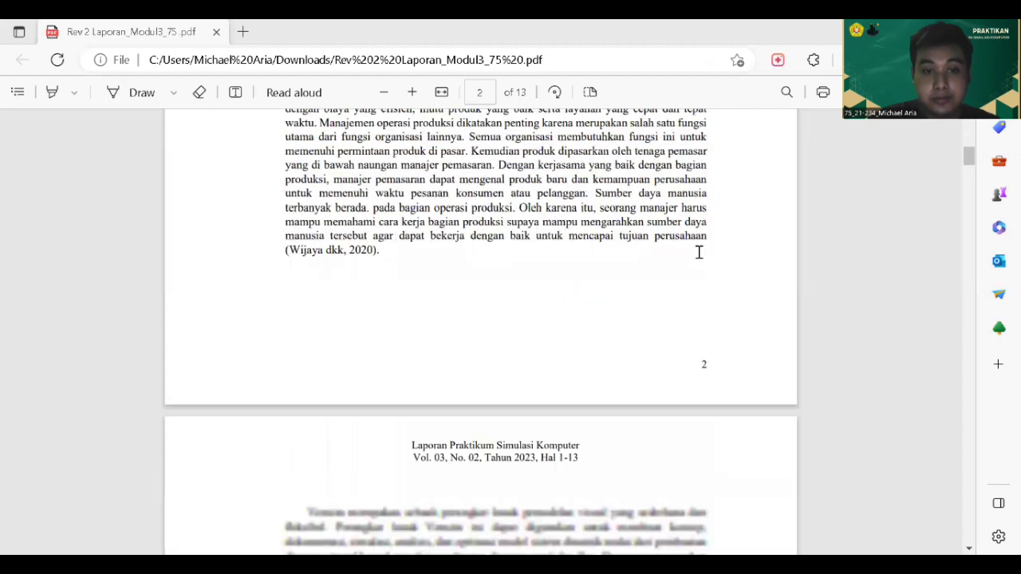
{"action": "scroll", "coordinate": [699, 252], "scroll_direction": "down", "scroll_amount": 1}
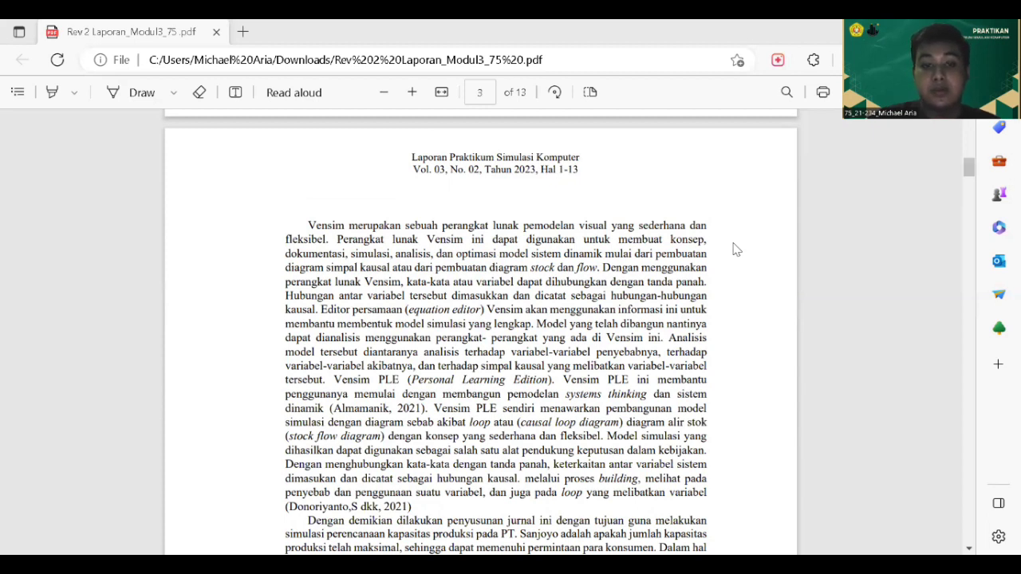
Examine the research aim, the required-data list and the Causal Loop Diagram in the Metodologi Penelitian section
{"action": "scroll", "coordinate": [734, 252], "scroll_direction": "down", "scroll_amount": 5}
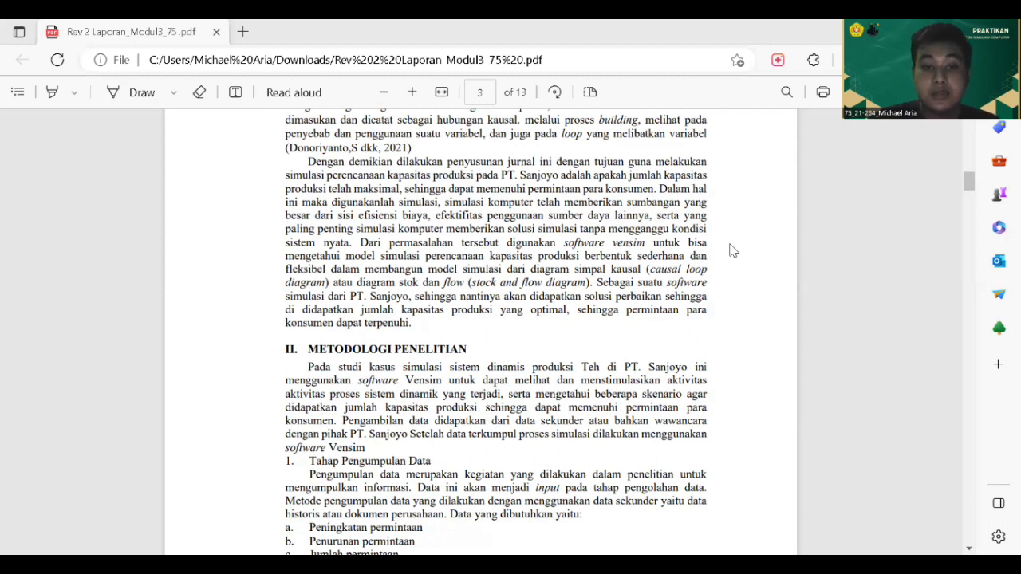
{"action": "scroll", "coordinate": [732, 251], "scroll_direction": "down", "scroll_amount": 3}
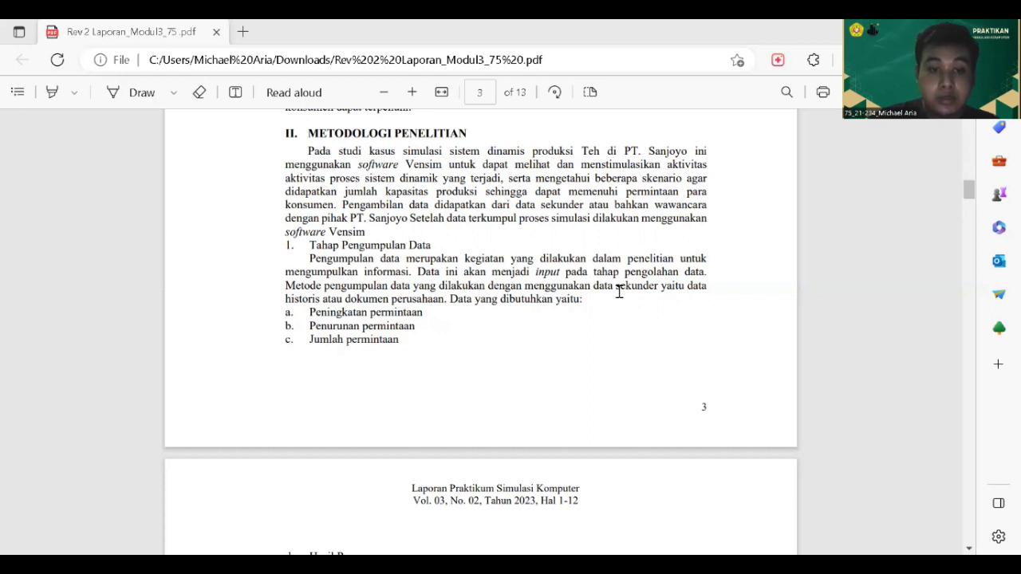
{"action": "scroll", "coordinate": [619, 292], "scroll_direction": "down", "scroll_amount": 3}
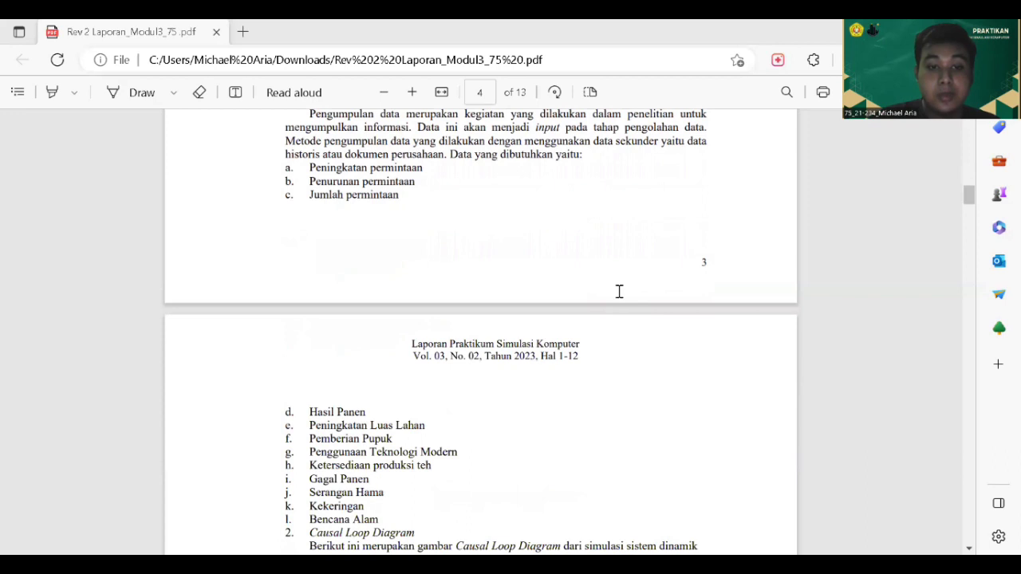
{"action": "scroll", "coordinate": [619, 292], "scroll_direction": "down", "scroll_amount": 3}
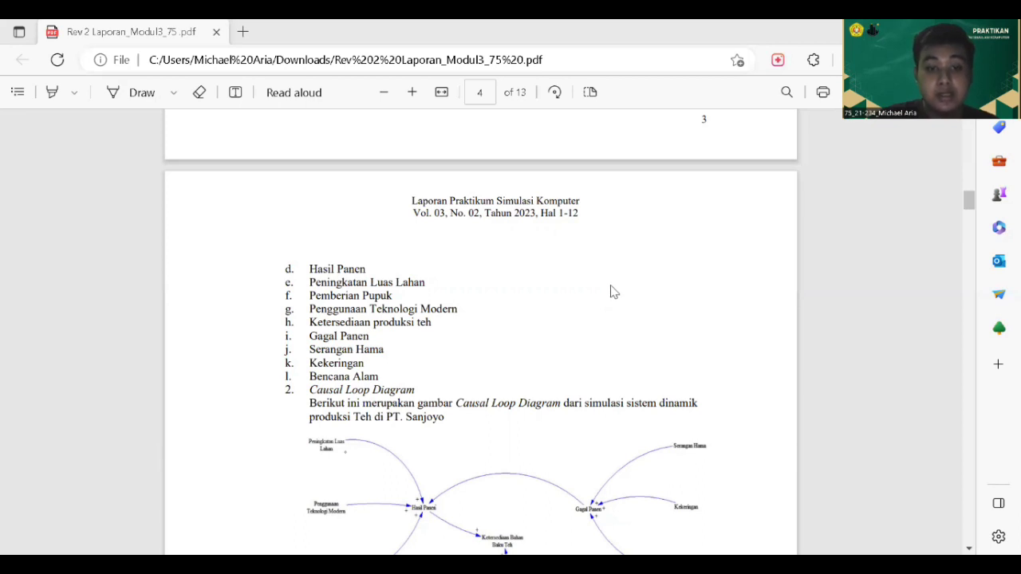
{"action": "scroll", "coordinate": [590, 280], "scroll_direction": "down", "scroll_amount": 3}
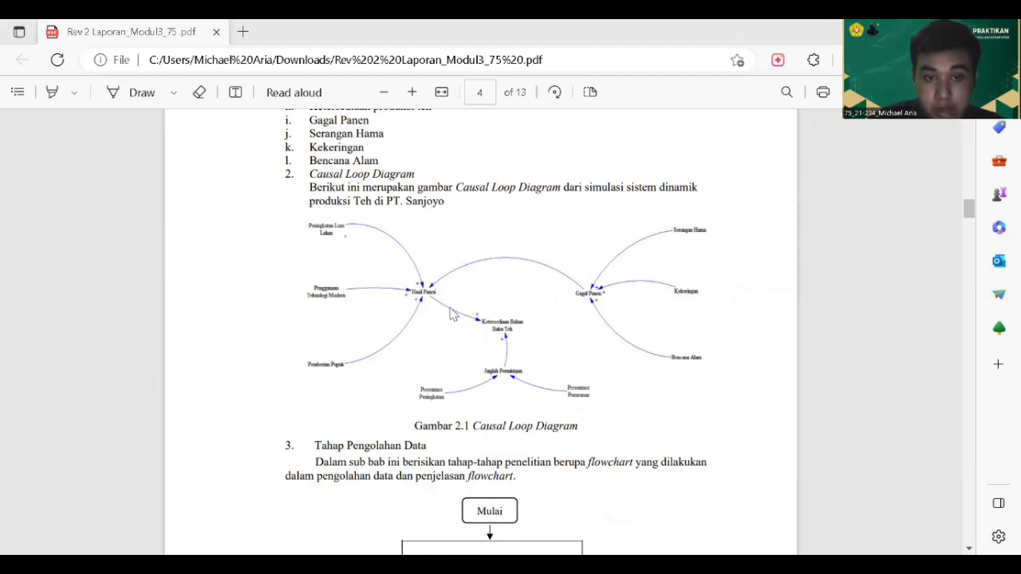
Examine the research flowchart in Gambar 2.2 and the explanation of its twelve stages from Mulai to Selesai
{"action": "scroll", "coordinate": [506, 287], "scroll_direction": "down", "scroll_amount": 3}
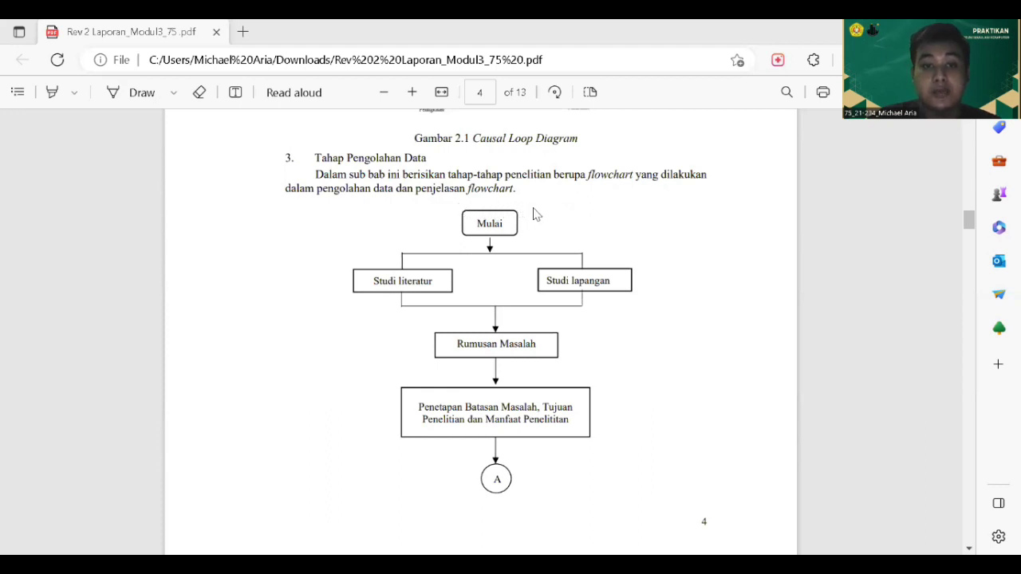
{"action": "scroll", "coordinate": [538, 213], "scroll_direction": "down", "scroll_amount": 10}
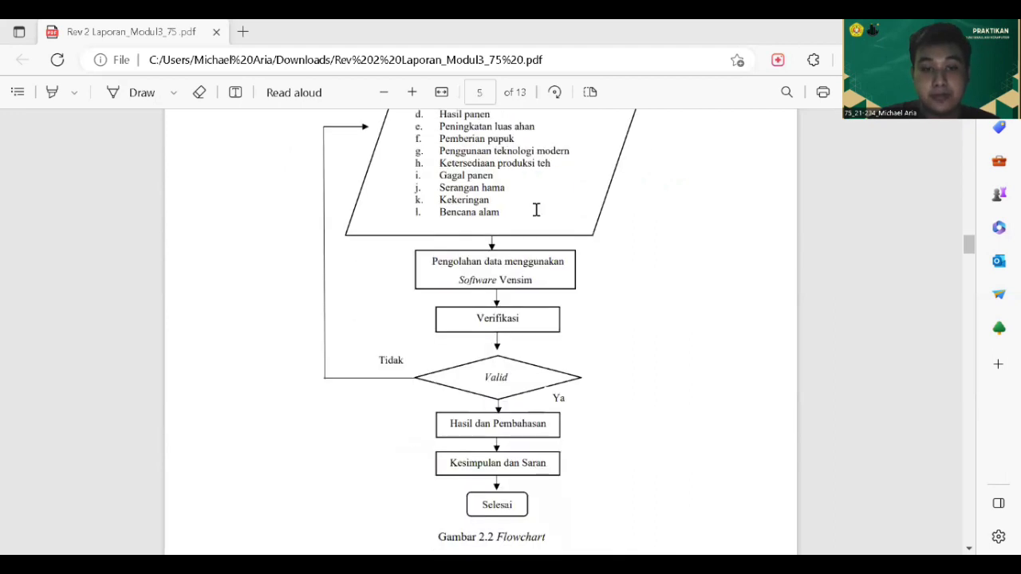
{"action": "scroll", "coordinate": [536, 209], "scroll_direction": "down", "scroll_amount": 5}
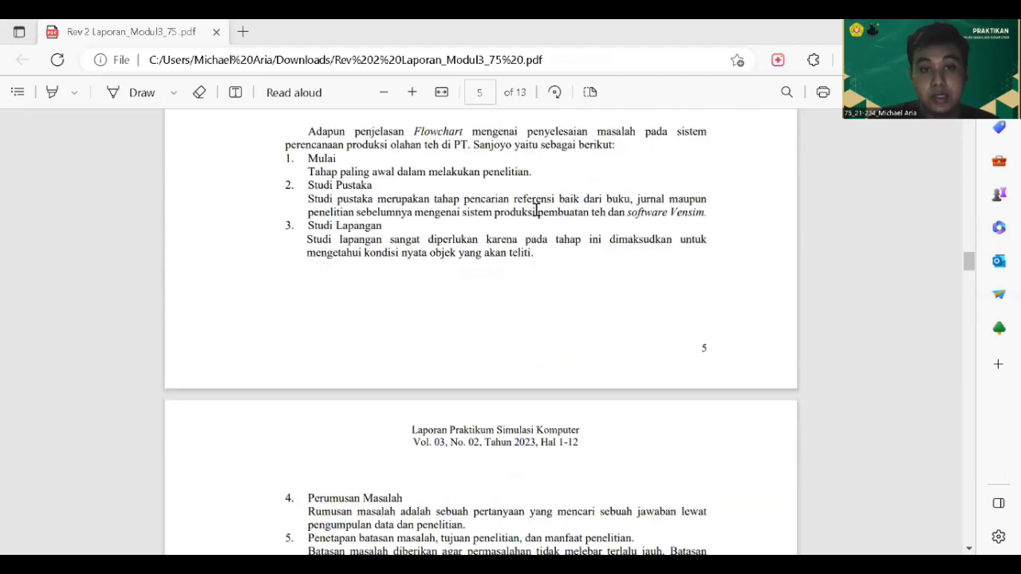
{"action": "scroll", "coordinate": [535, 209], "scroll_direction": "up", "scroll_amount": 1}
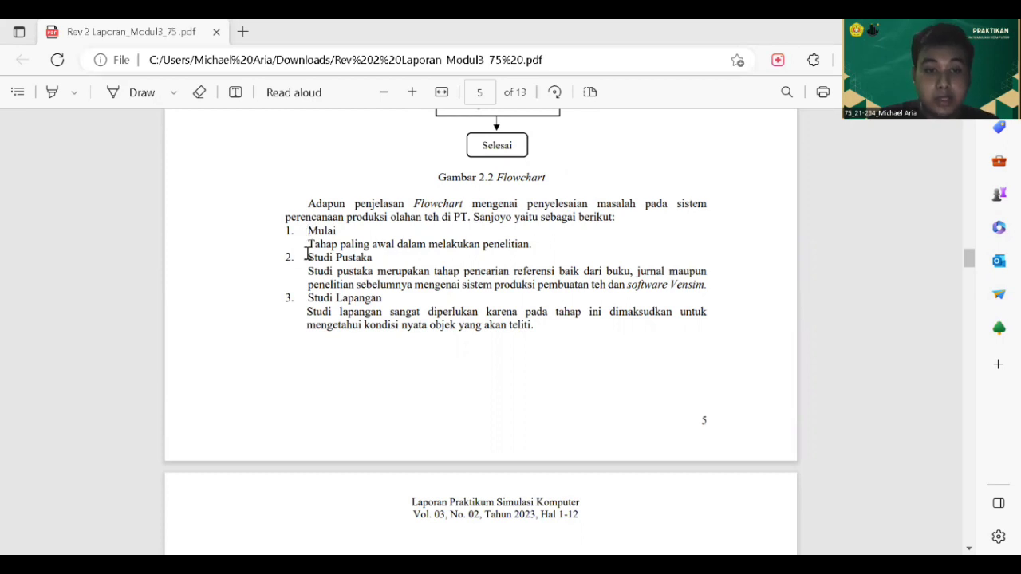
{"action": "scroll", "coordinate": [306, 262], "scroll_direction": "down", "scroll_amount": 3}
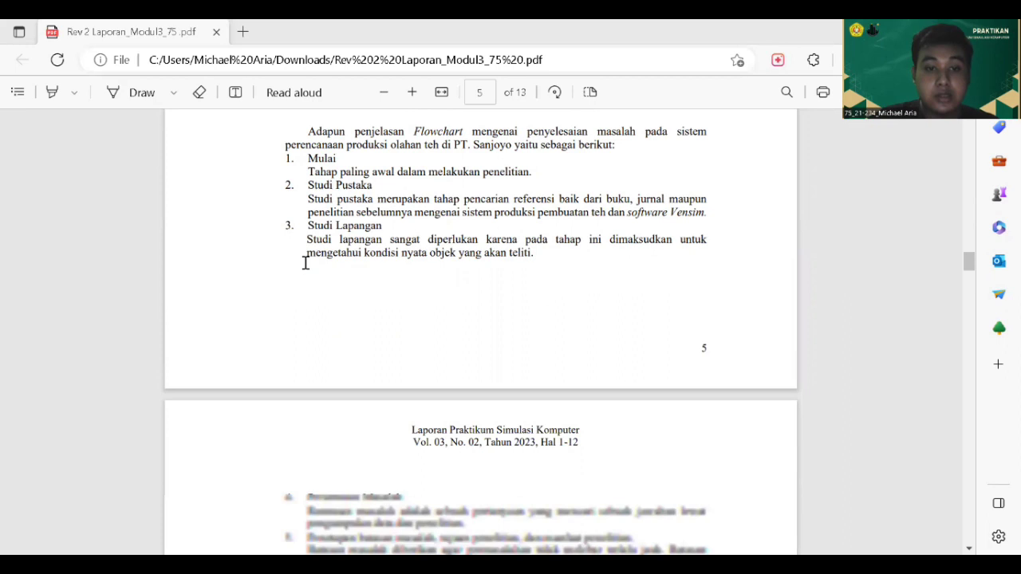
{"action": "scroll", "coordinate": [305, 263], "scroll_direction": "down", "scroll_amount": 1}
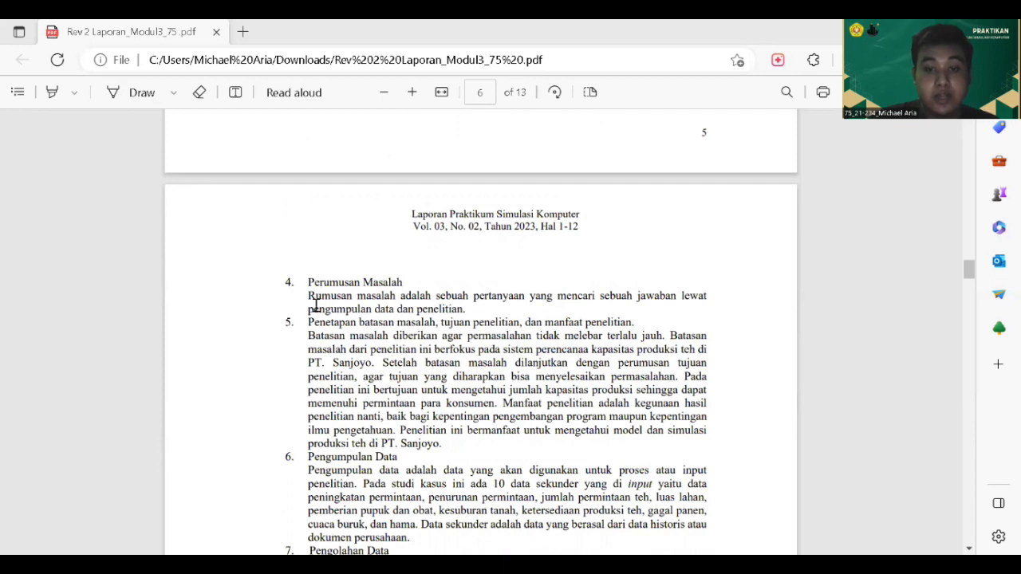
{"action": "scroll", "coordinate": [315, 300], "scroll_direction": "down", "scroll_amount": 2}
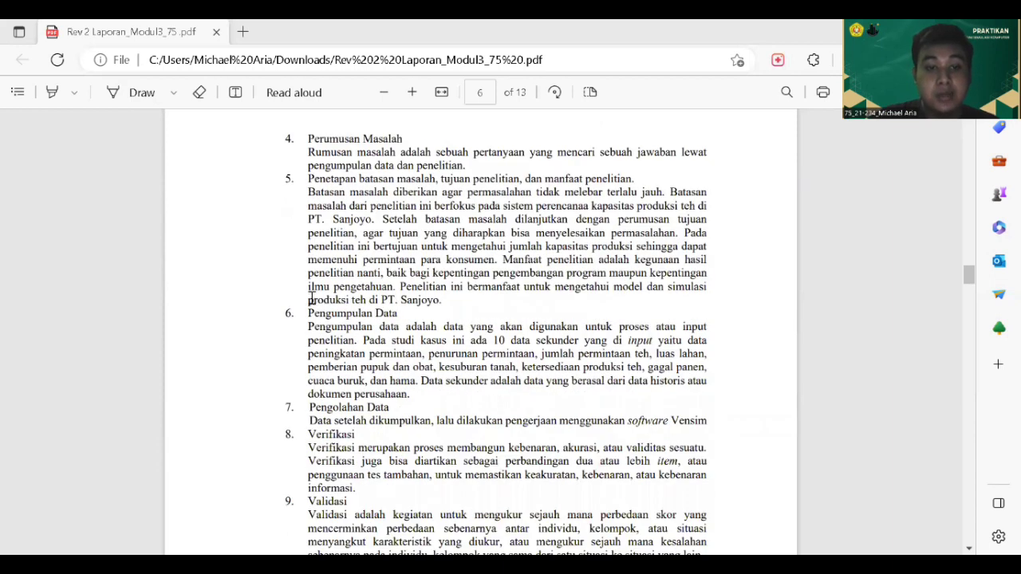
{"action": "scroll", "coordinate": [319, 307], "scroll_direction": "down", "scroll_amount": 2}
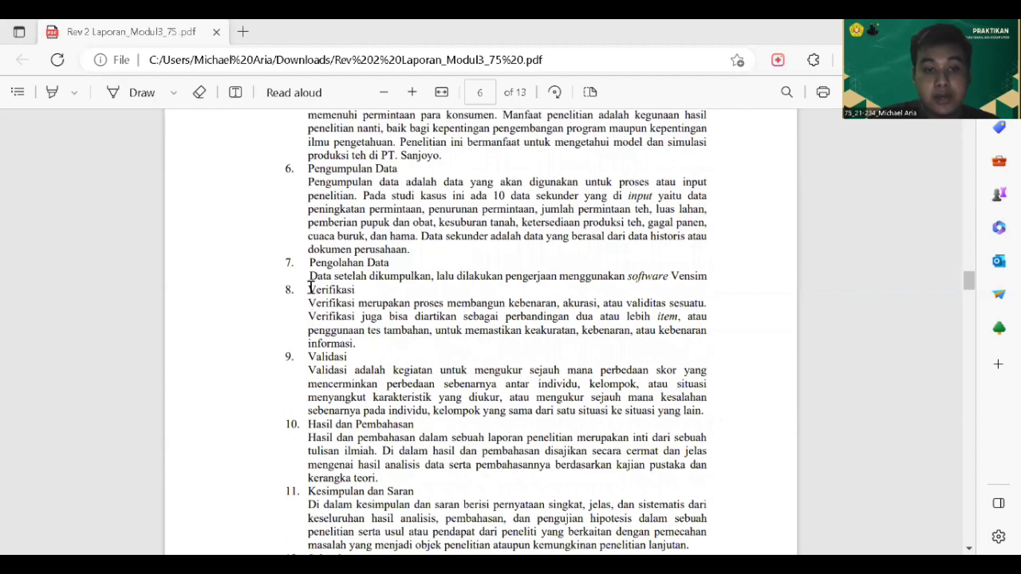
{"action": "scroll", "coordinate": [314, 340], "scroll_direction": "down", "scroll_amount": 2}
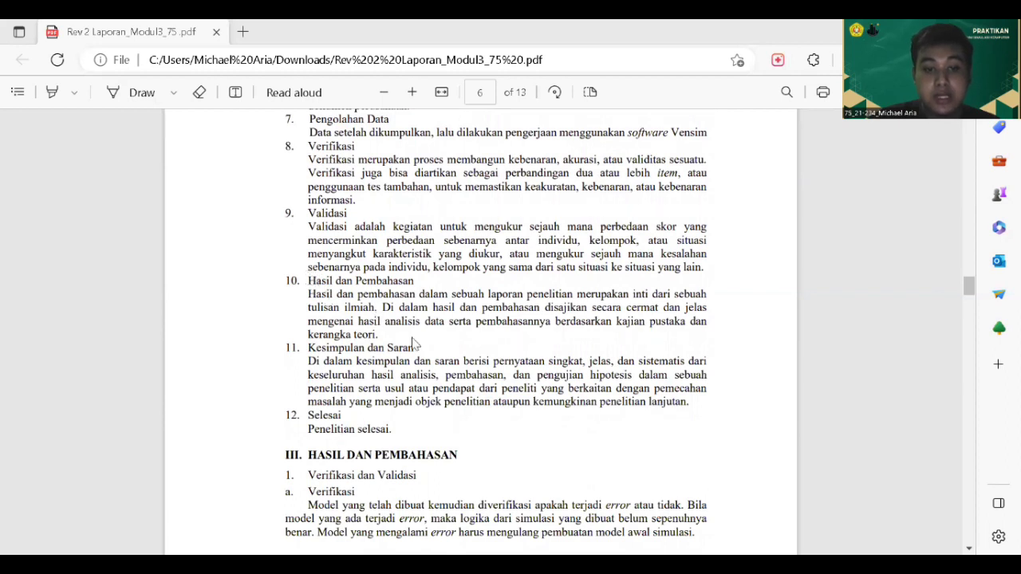
{"action": "scroll", "coordinate": [413, 343], "scroll_direction": "down", "scroll_amount": 2}
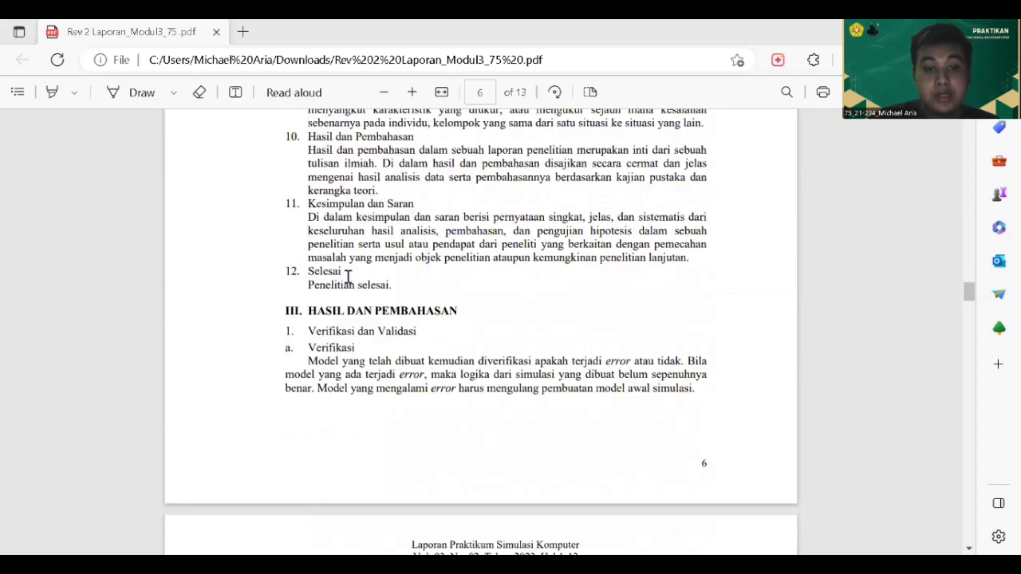
Examine the model verification figure, the validation table and the error percentage calculations in the Hasil dan Pembahasan section
{"action": "scroll", "coordinate": [360, 289], "scroll_direction": "down", "scroll_amount": 2}
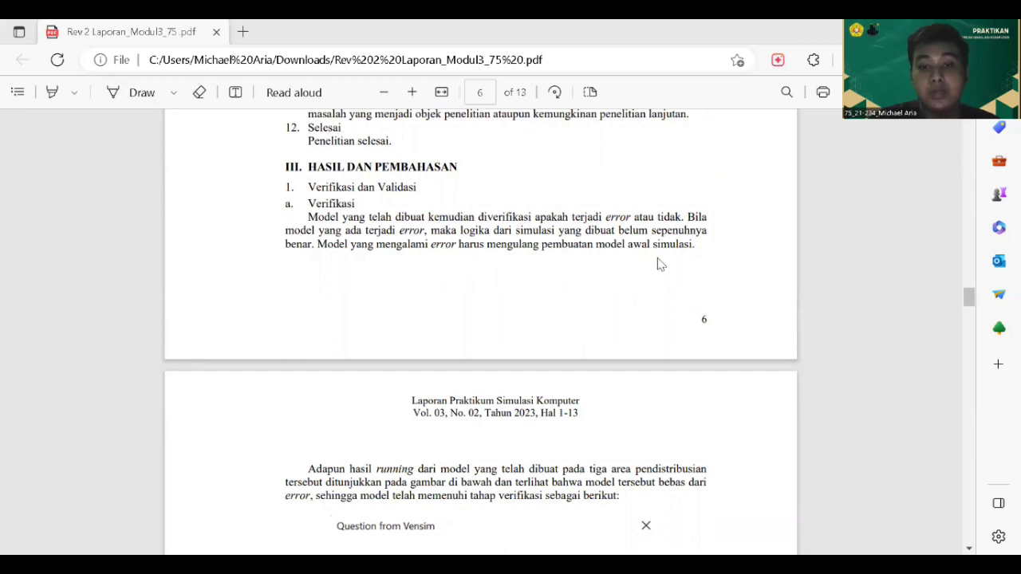
{"action": "scroll", "coordinate": [661, 265], "scroll_direction": "down", "scroll_amount": 1}
{"action": "scroll", "coordinate": [660, 266], "scroll_direction": "down", "scroll_amount": 3}
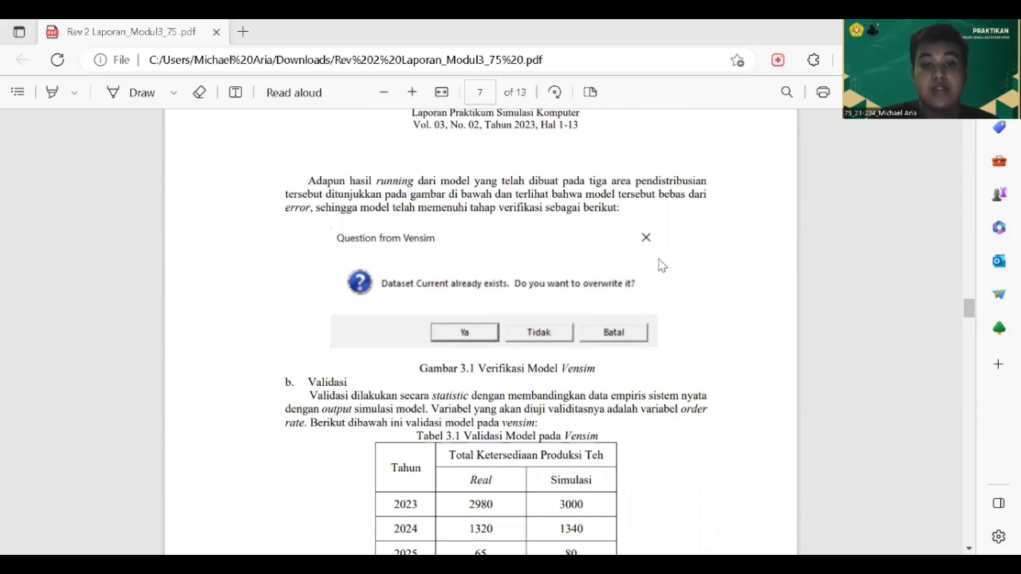
{"action": "scroll", "coordinate": [659, 265], "scroll_direction": "down", "scroll_amount": 3}
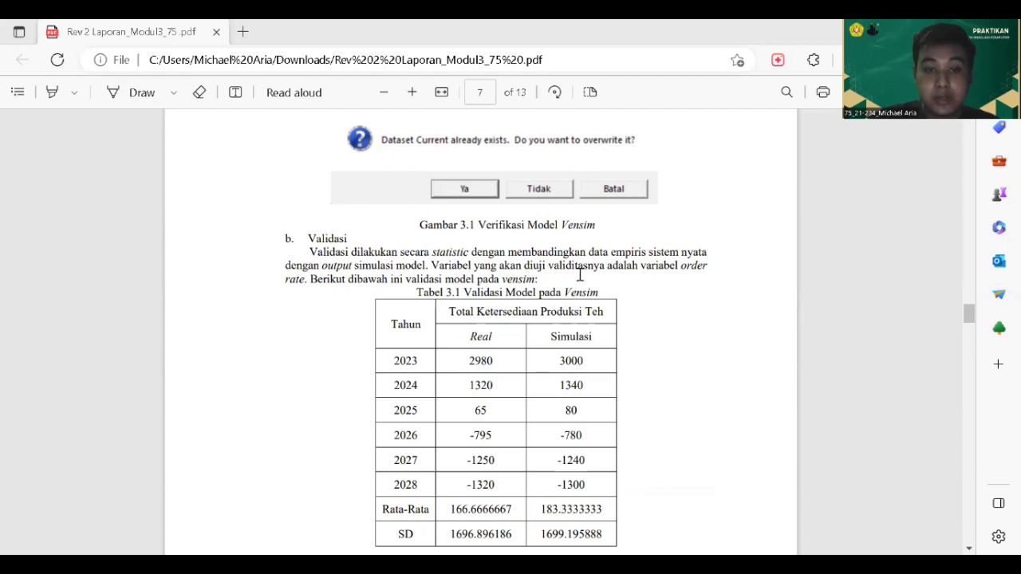
{"action": "scroll", "coordinate": [579, 276], "scroll_direction": "down", "scroll_amount": 1}
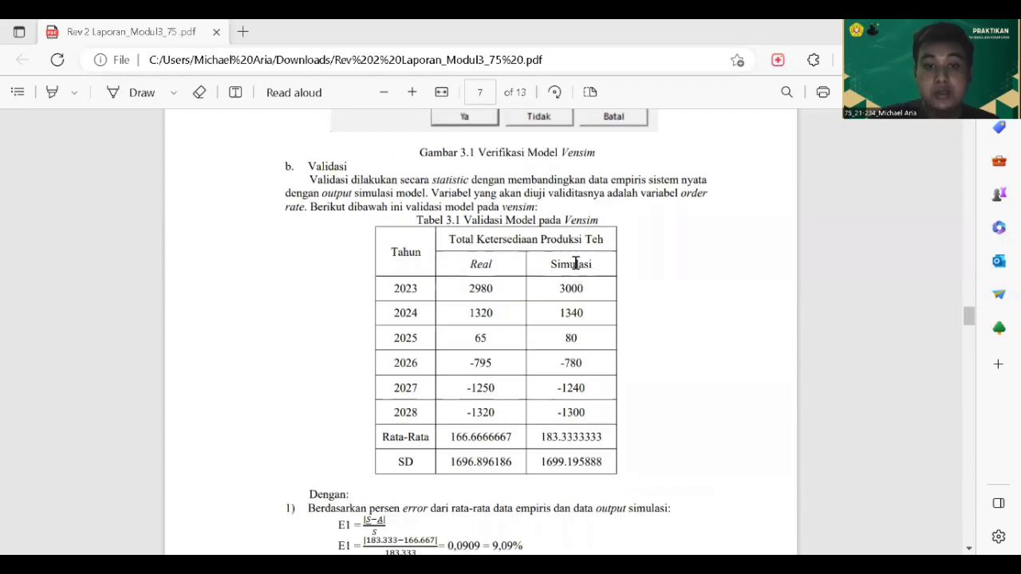
{"action": "scroll", "coordinate": [578, 254], "scroll_direction": "down", "scroll_amount": 1}
{"action": "scroll", "coordinate": [596, 242], "scroll_direction": "down", "scroll_amount": 1}
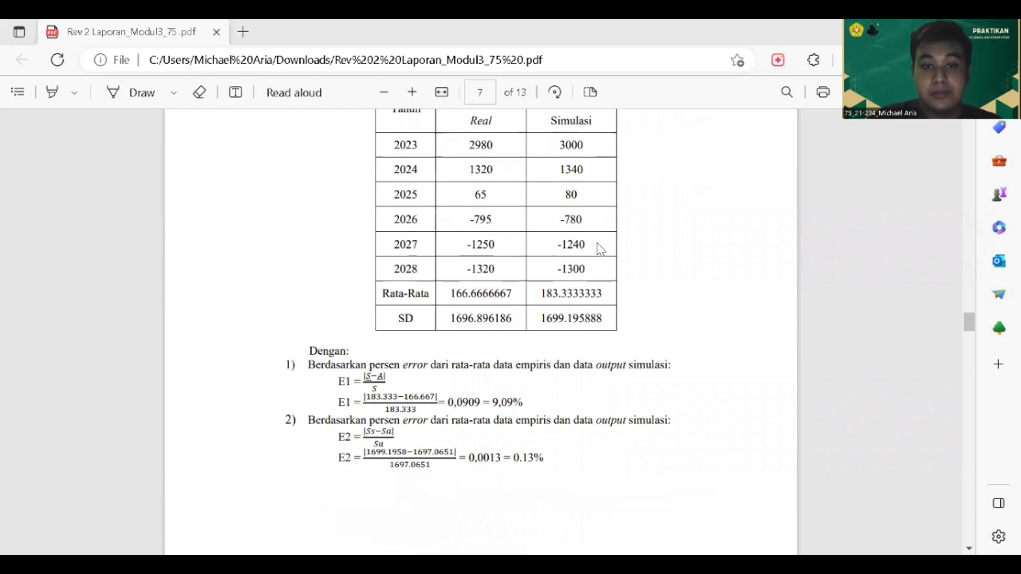
{"action": "scroll", "coordinate": [596, 241], "scroll_direction": "up", "scroll_amount": 1}
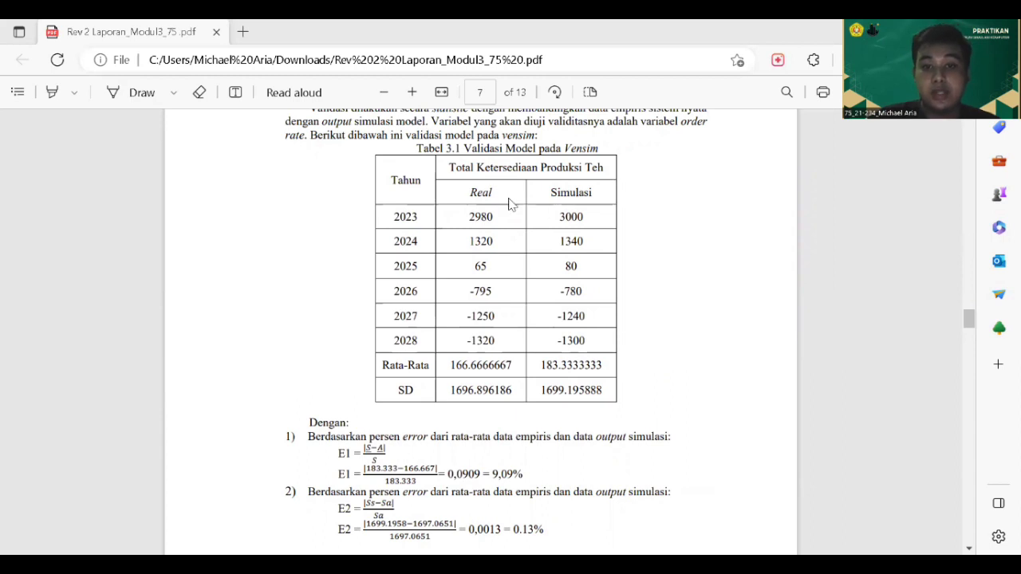
{"action": "scroll", "coordinate": [590, 209], "scroll_direction": "down", "scroll_amount": 2}
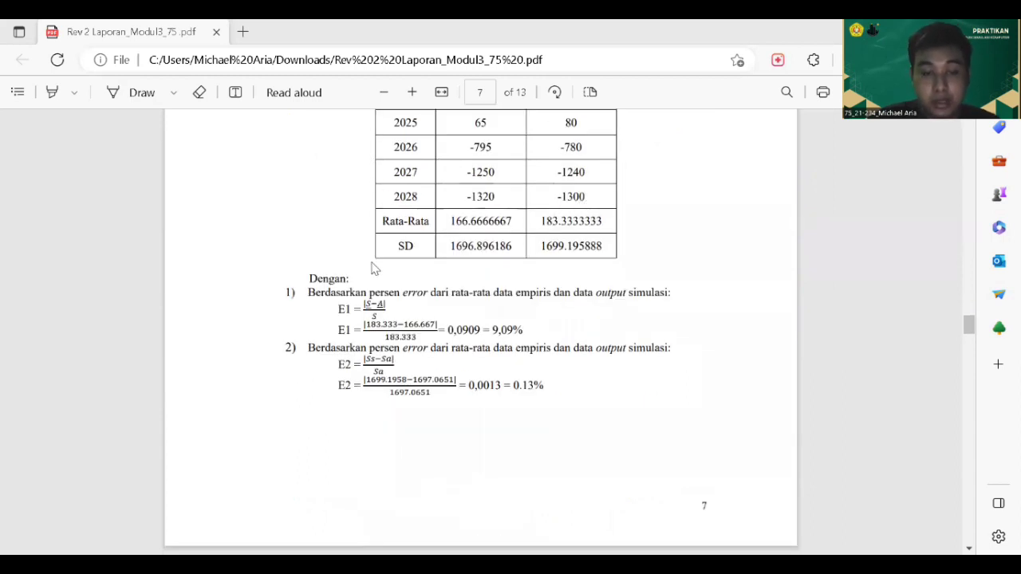